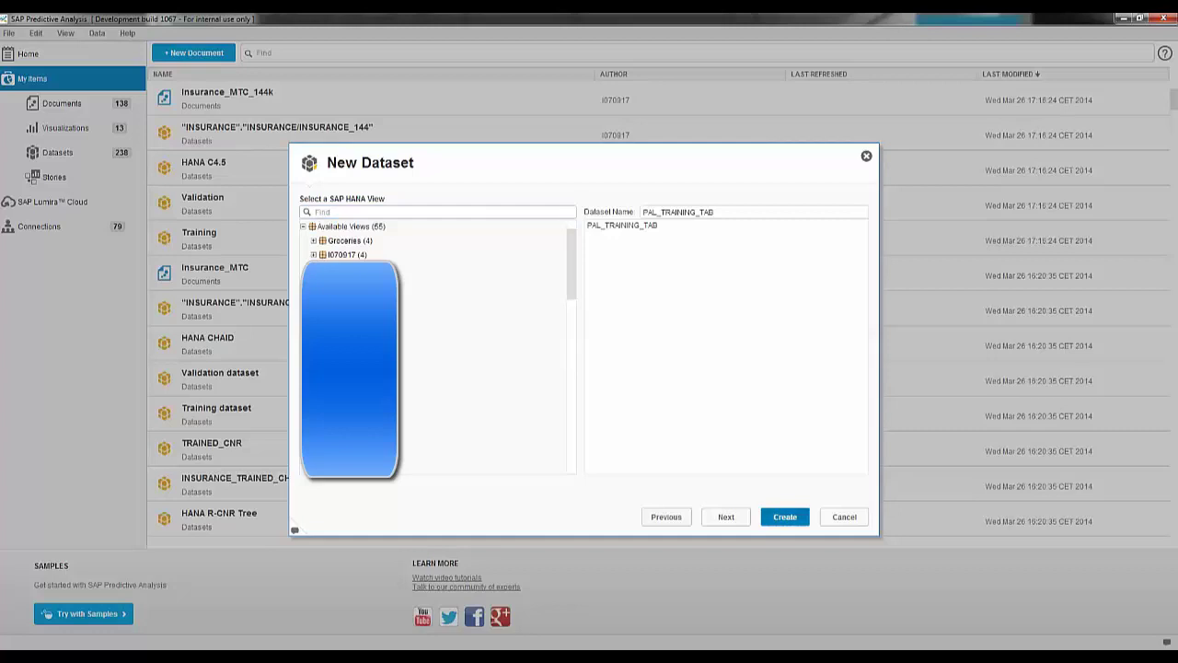
# Create the PAL_TRAINING_TAB dataset with all five dimensions and open it in the predictive workspace
pyautogui.click(726, 517)
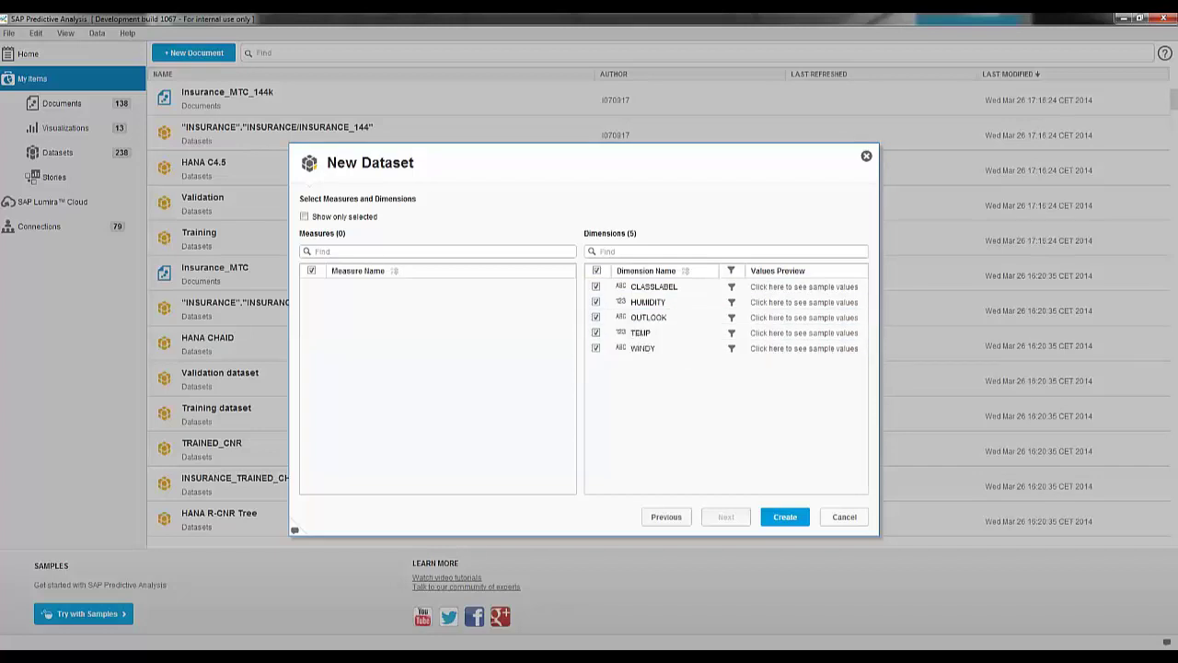
pyautogui.press('Return')
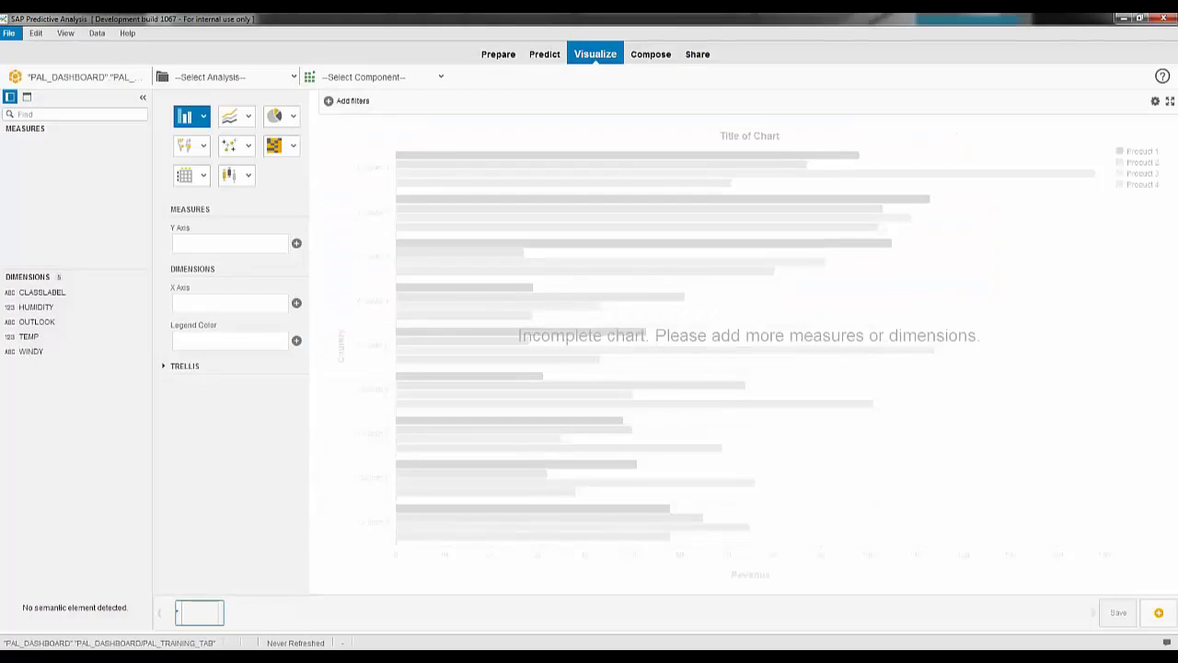
pyautogui.click(544, 53)
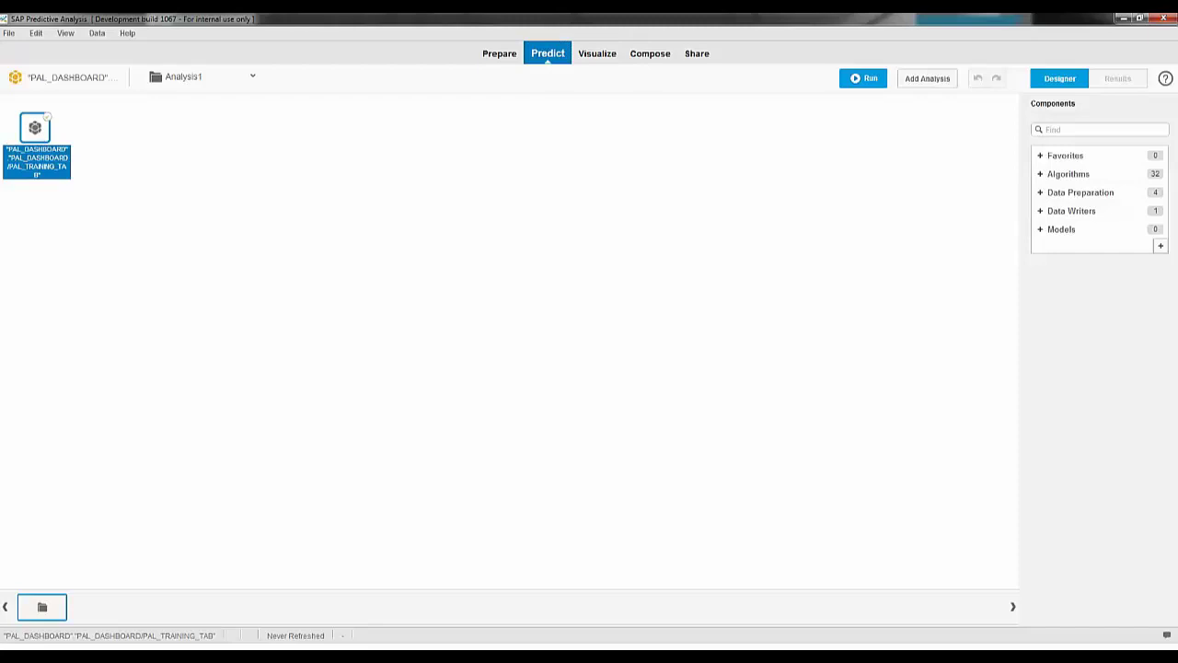
# Add a Sample preprocessor after the dataset and configure it for Simple Random sampling of 10000 rows
pyautogui.click(1041, 192)
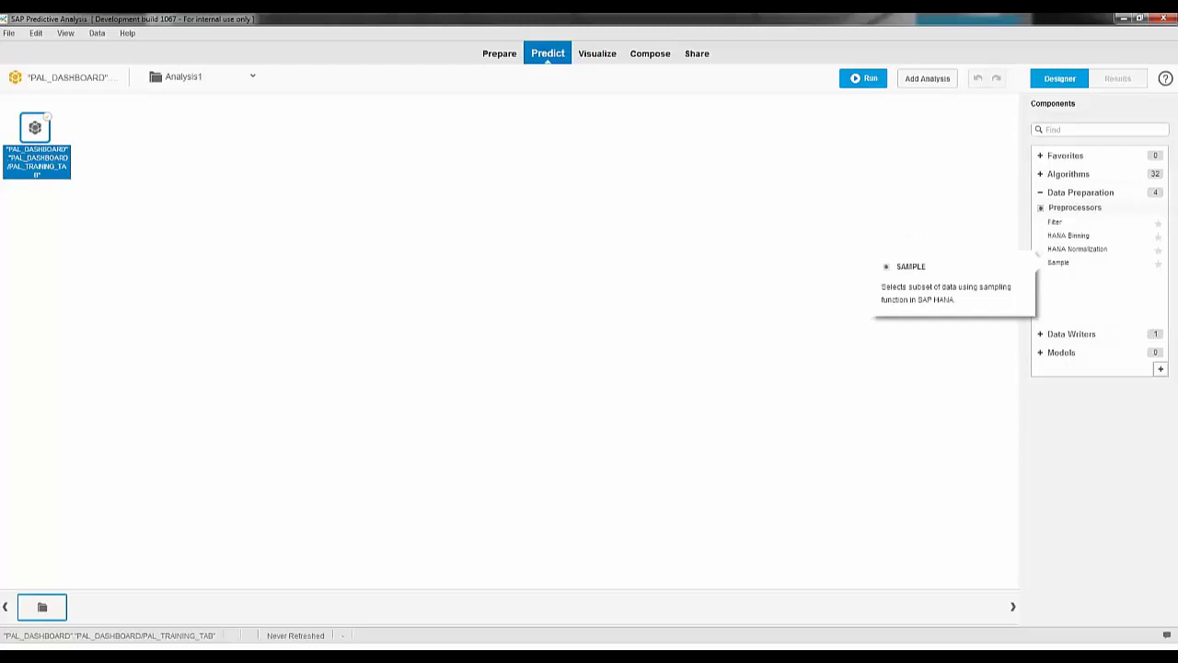
pyautogui.doubleClick(1058, 263)
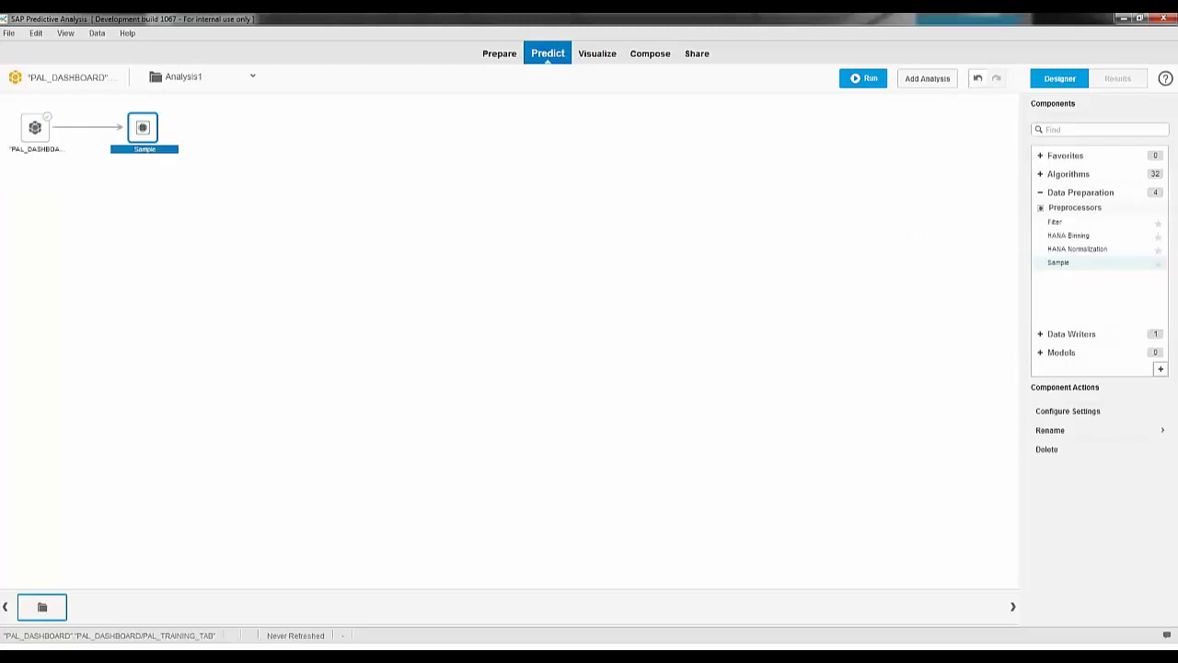
pyautogui.doubleClick(152, 137)
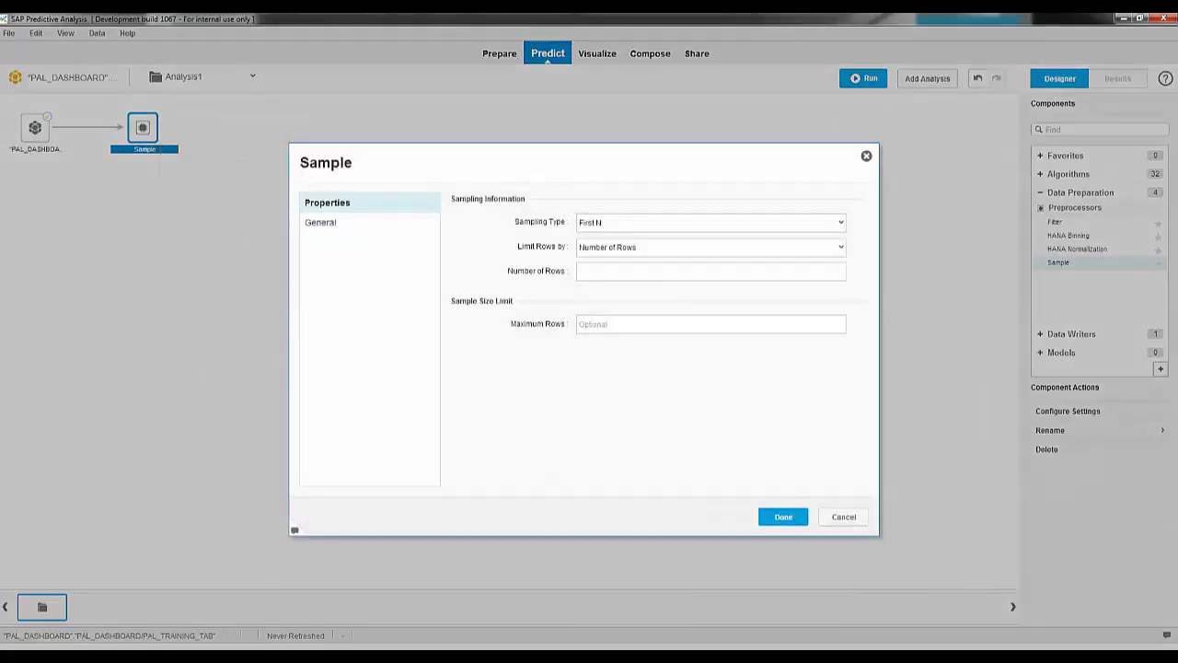
pyautogui.click(645, 222)
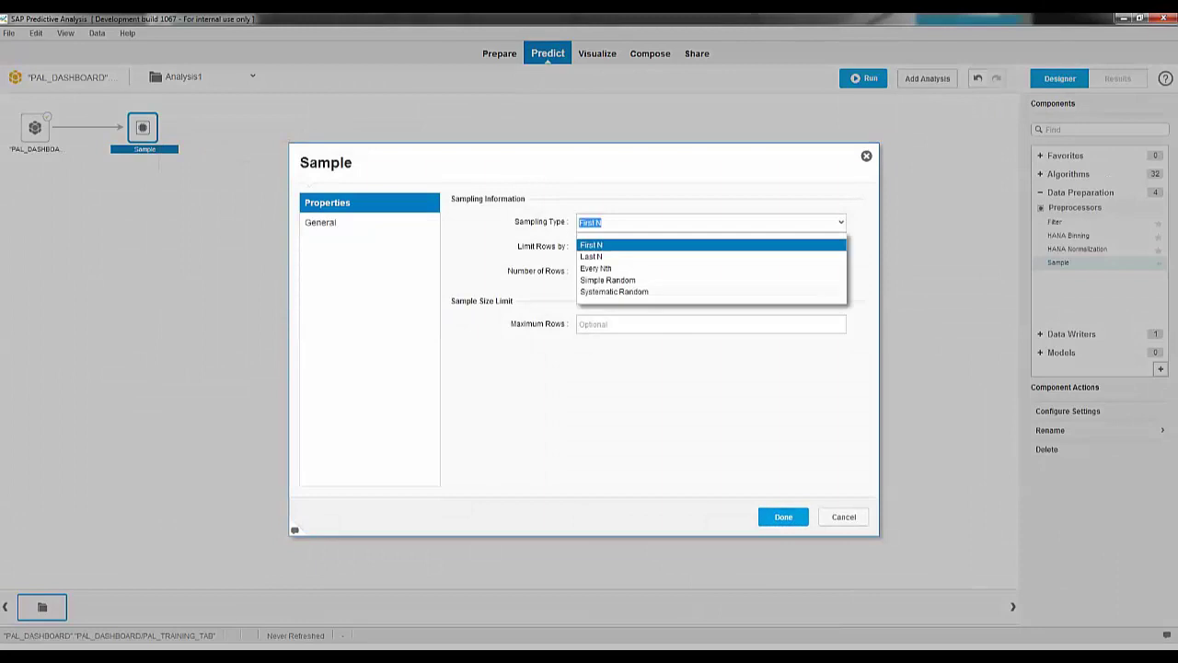
pyautogui.click(619, 279)
pyautogui.click(711, 271)
pyautogui.write('10000')
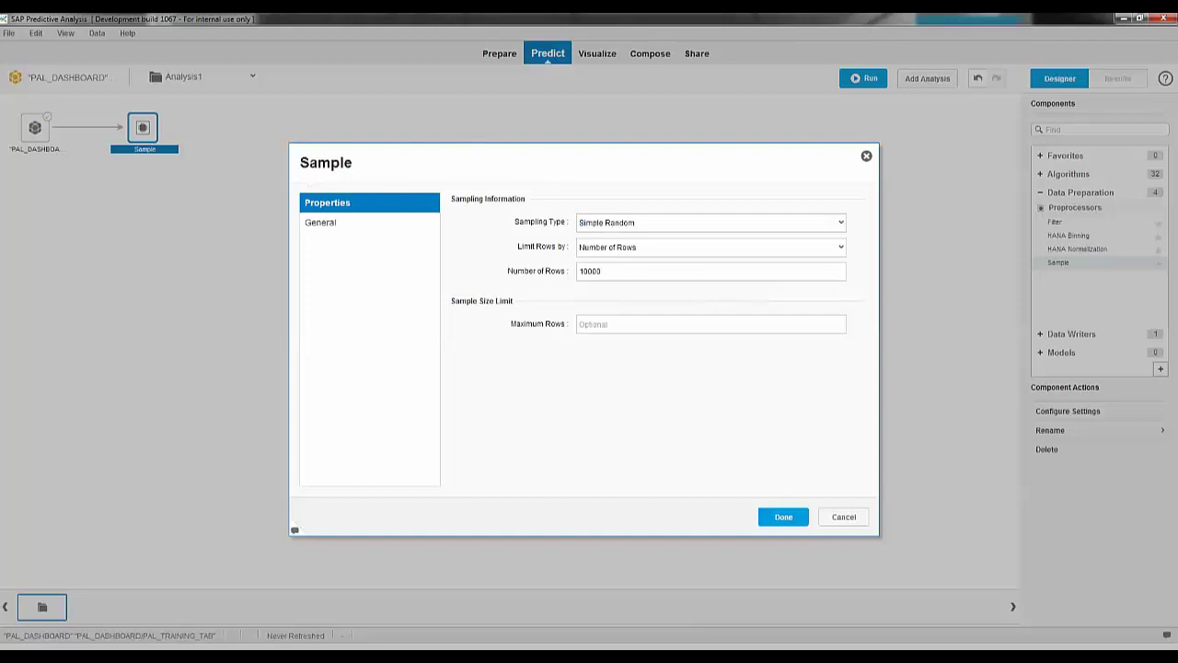
pyautogui.click(795, 523)
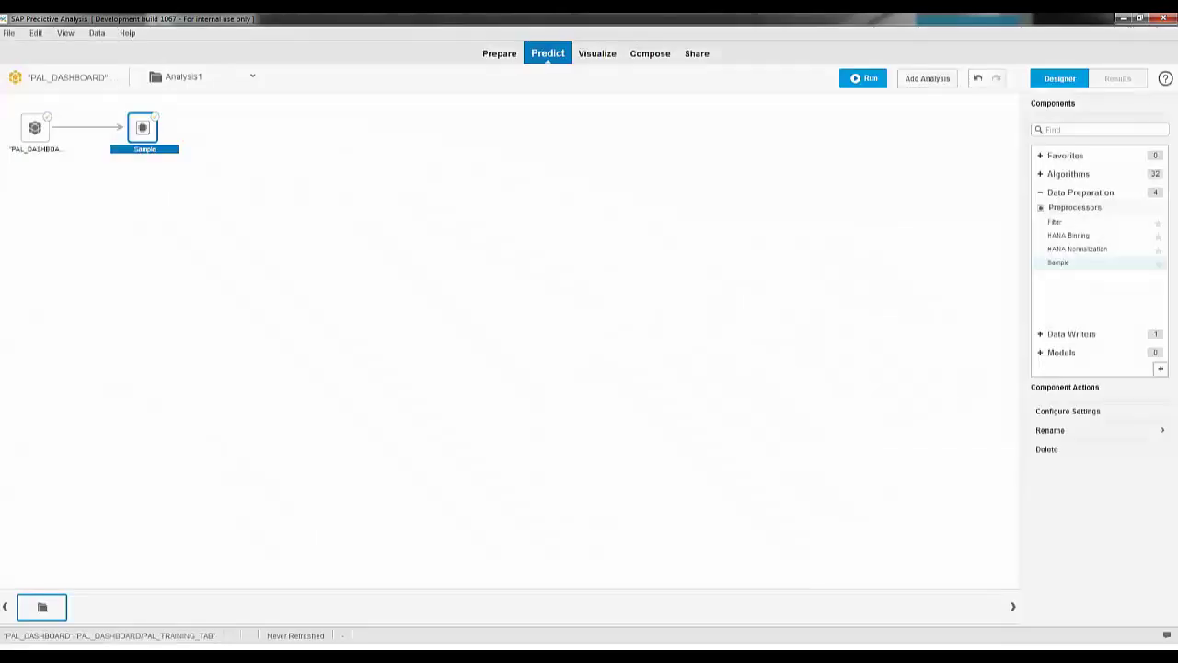
# Add the HANA CHAID decision tree algorithm after the Sample component
pyautogui.click(1067, 174)
pyautogui.scroll(-5, 1095, 243)
pyautogui.scroll(-1, 1095, 244)
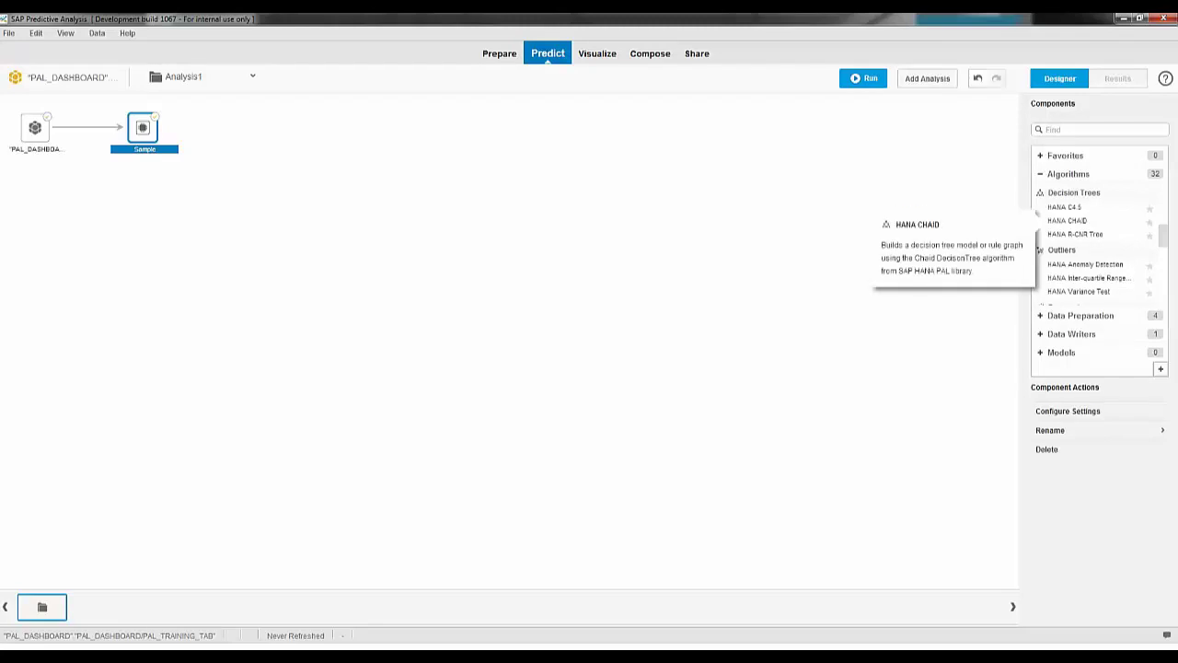
pyautogui.doubleClick(1067, 221)
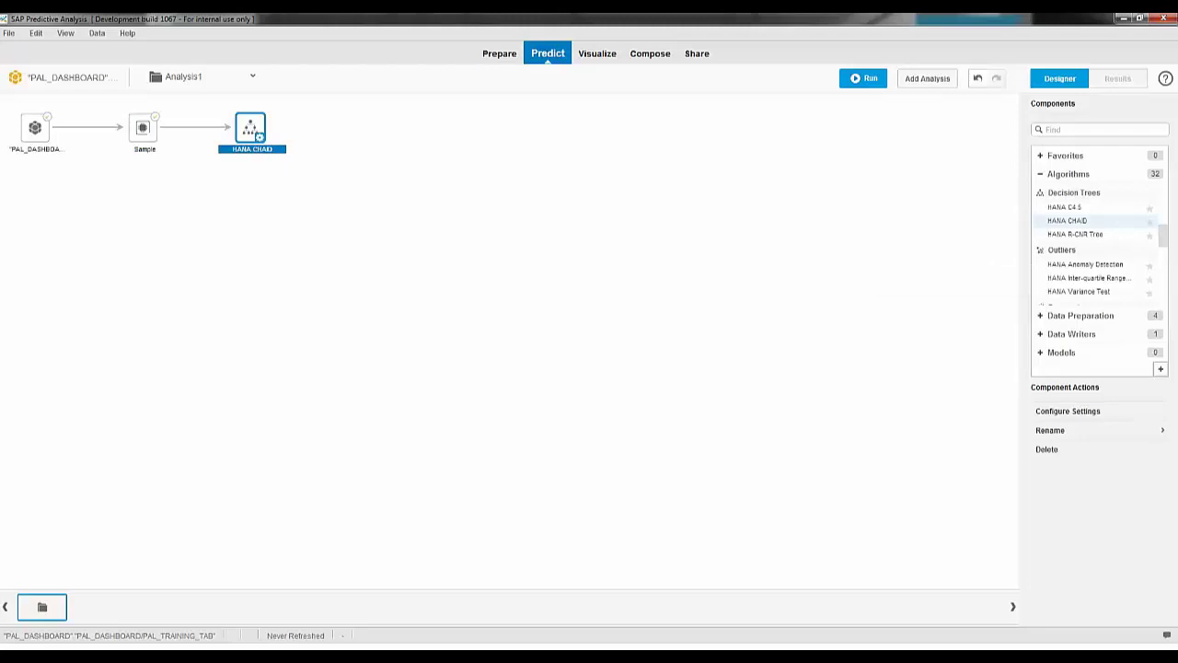
# Configure HANA CHAID with HUMIDITY, OUTLOOK, TEMP and WINDY as features and CLASSLABEL as the target variable
pyautogui.doubleClick(250, 128)
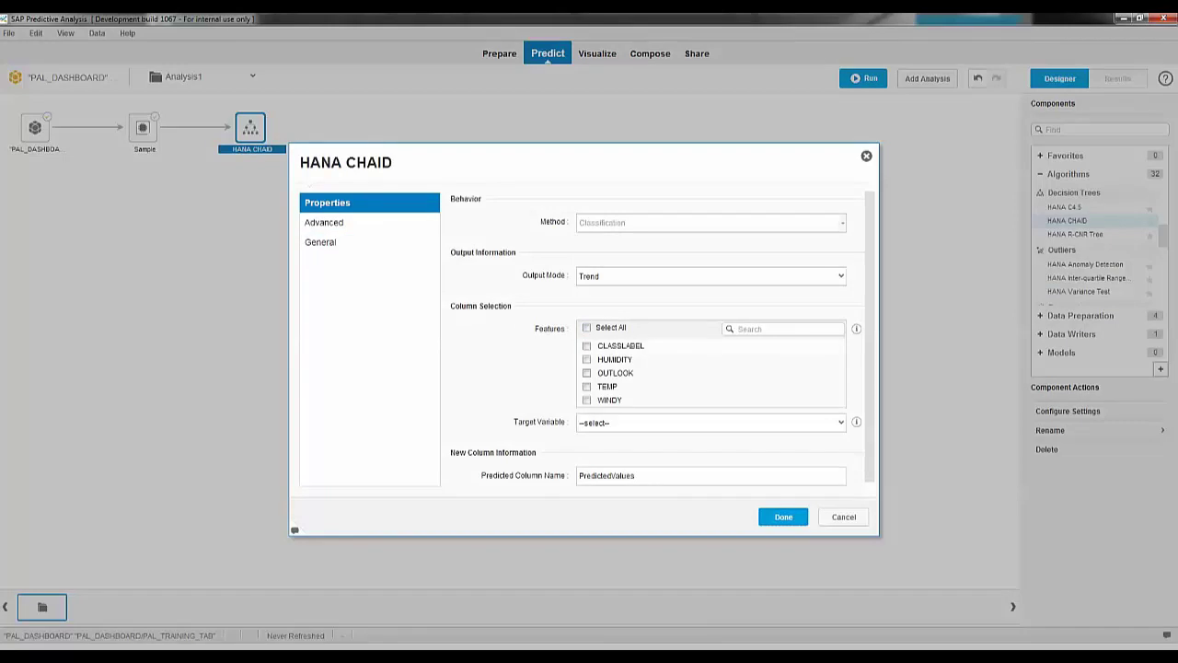
pyautogui.click(586, 346)
pyautogui.click(711, 422)
pyautogui.click(611, 455)
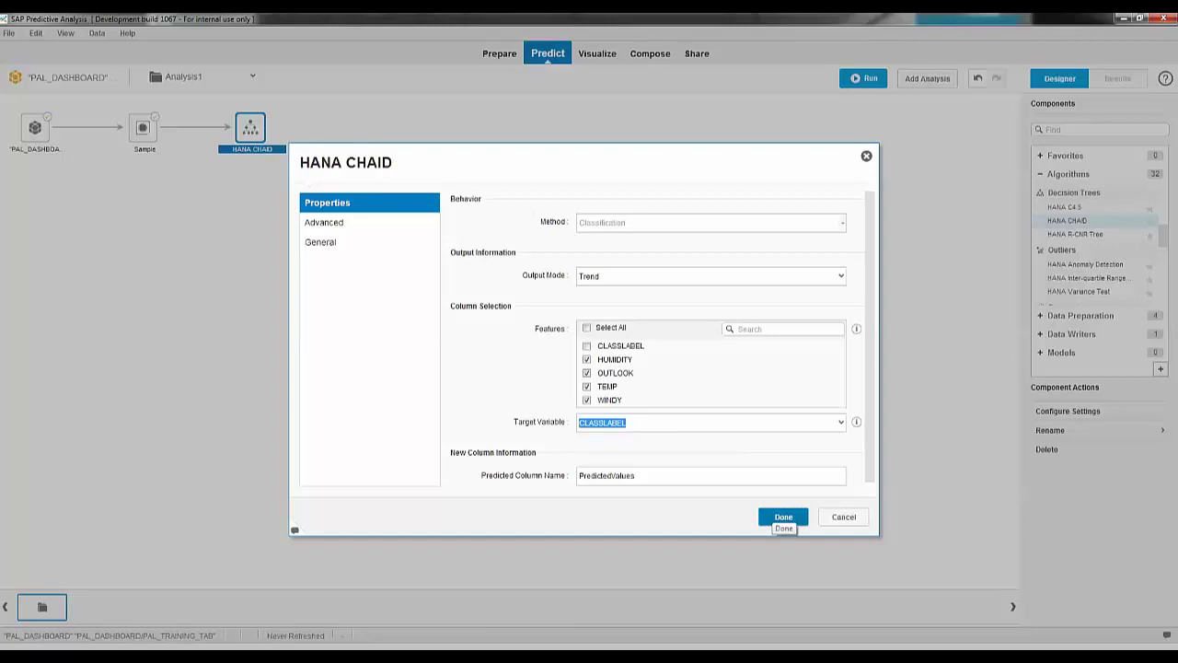
pyautogui.click(783, 516)
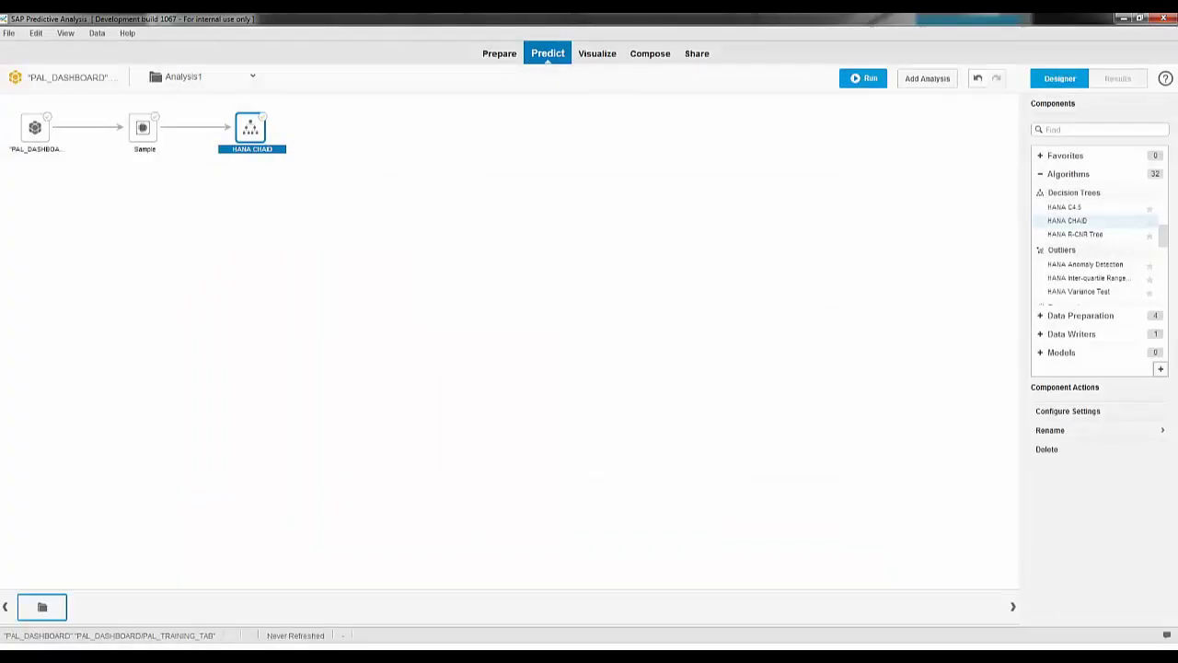
# Run the analysis and switch to its results
pyautogui.click(863, 78)
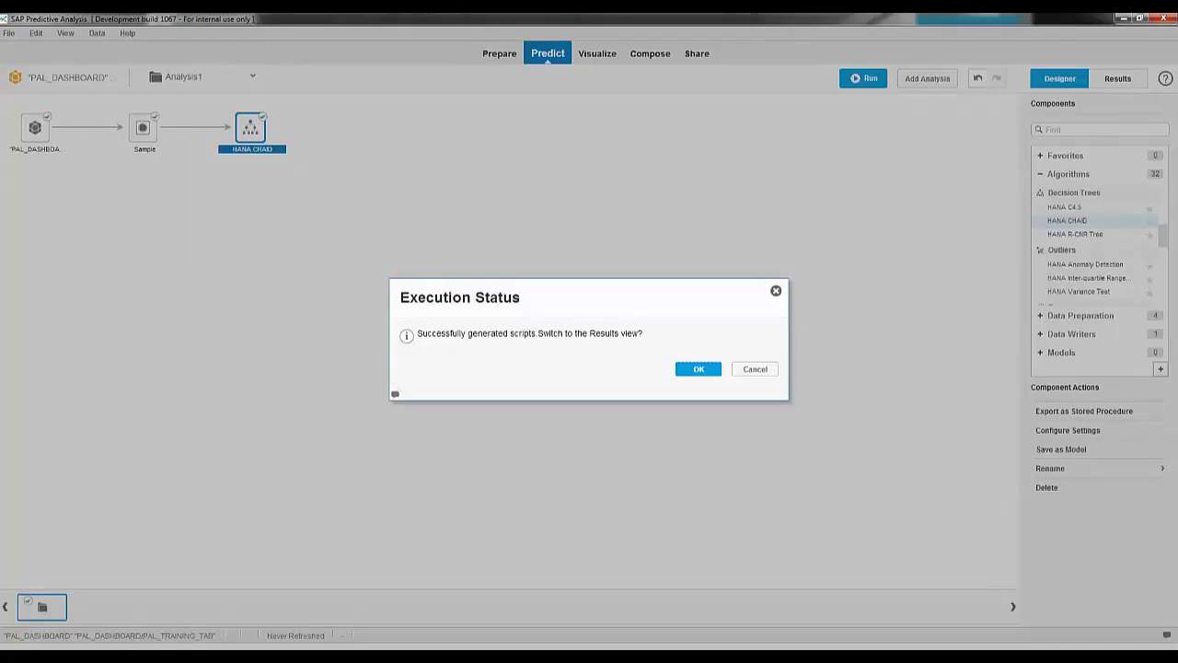
pyautogui.press('Return')
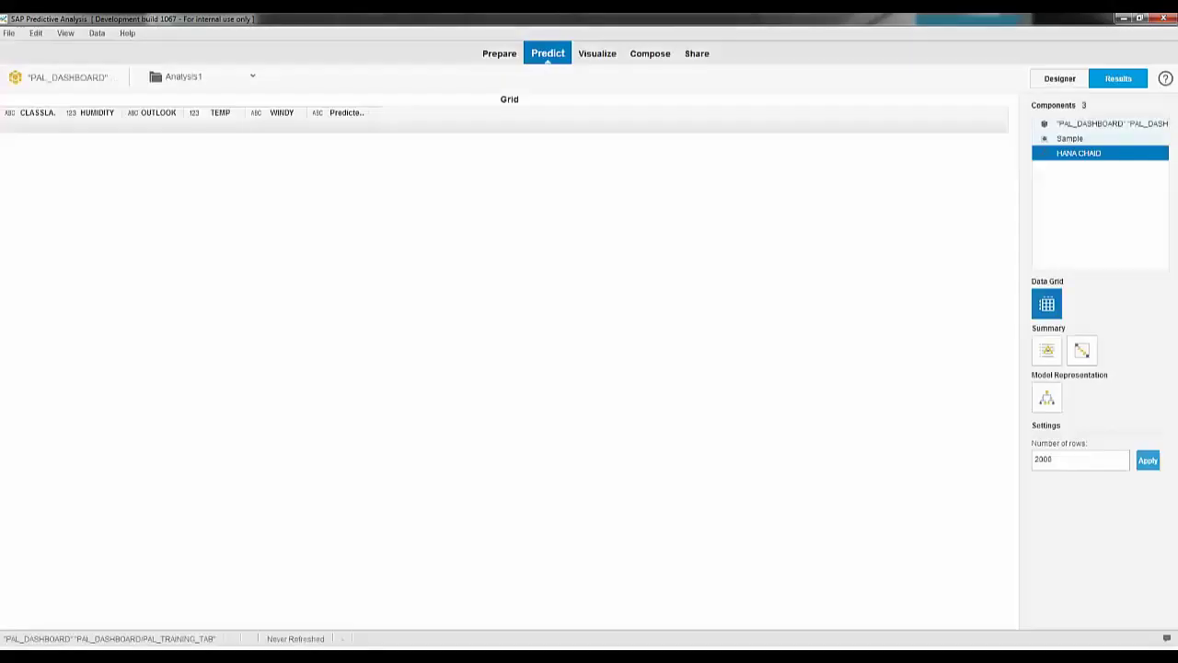
# Examine the predicted values in the HANA CHAID results grid against the actual class labels
pyautogui.click(331, 139)
pyautogui.click(332, 168)
pyautogui.click(332, 272)
pyautogui.click(332, 302)
pyautogui.click(331, 331)
pyautogui.click(331, 258)
pyautogui.click(331, 213)
pyautogui.click(331, 139)
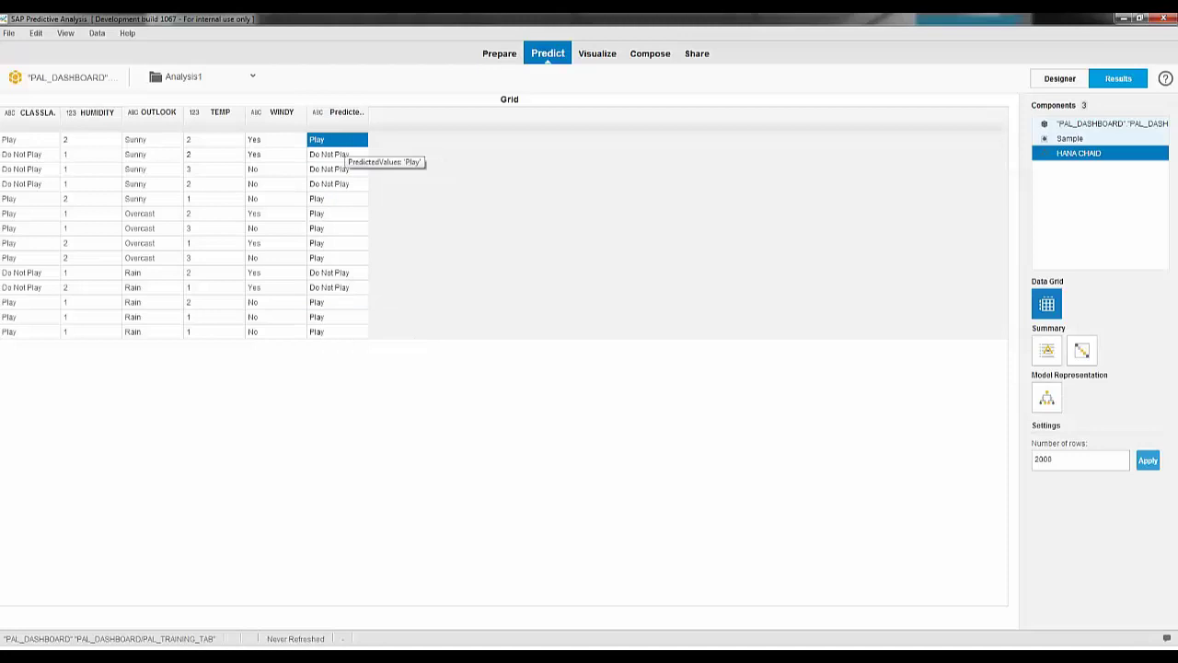
pyautogui.click(331, 154)
pyautogui.click(331, 213)
pyautogui.click(332, 257)
pyautogui.click(332, 302)
pyautogui.click(331, 243)
pyautogui.click(331, 183)
pyautogui.click(331, 169)
pyautogui.click(331, 139)
pyautogui.click(332, 168)
pyautogui.click(331, 316)
pyautogui.click(331, 229)
pyautogui.click(331, 214)
pyautogui.click(337, 115)
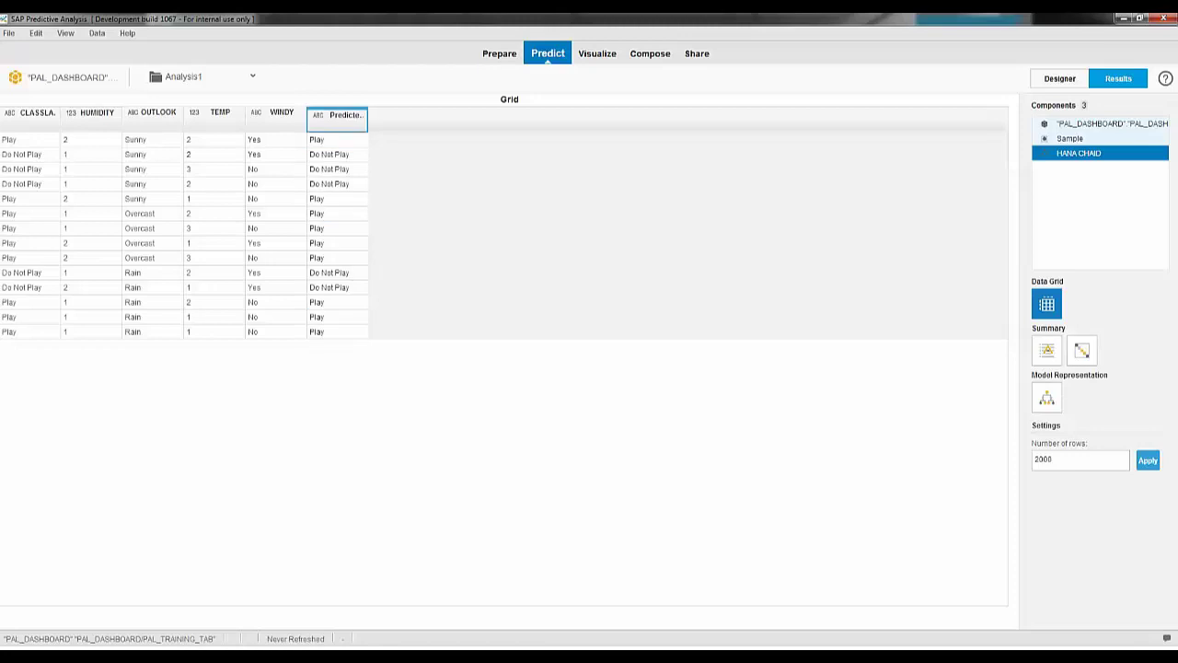
# Review the decision tree, algorithm summary and confusion matrix of HANA CHAID, including the matrix details for the Do Not Play class
pyautogui.click(1046, 397)
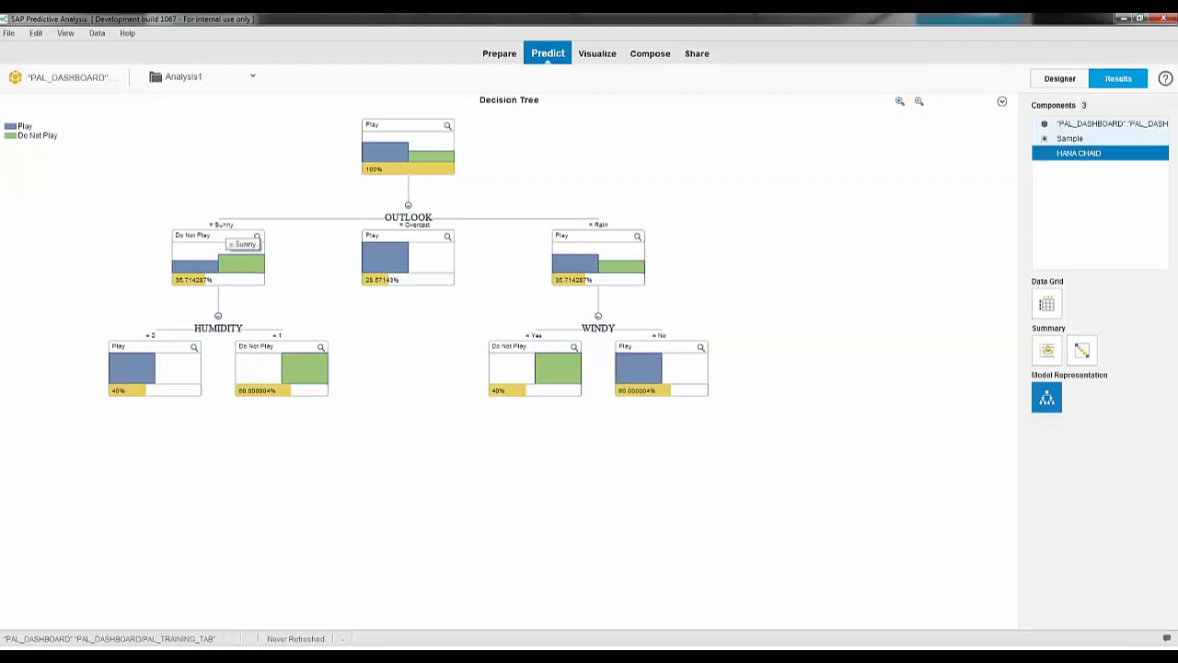
pyautogui.click(1046, 350)
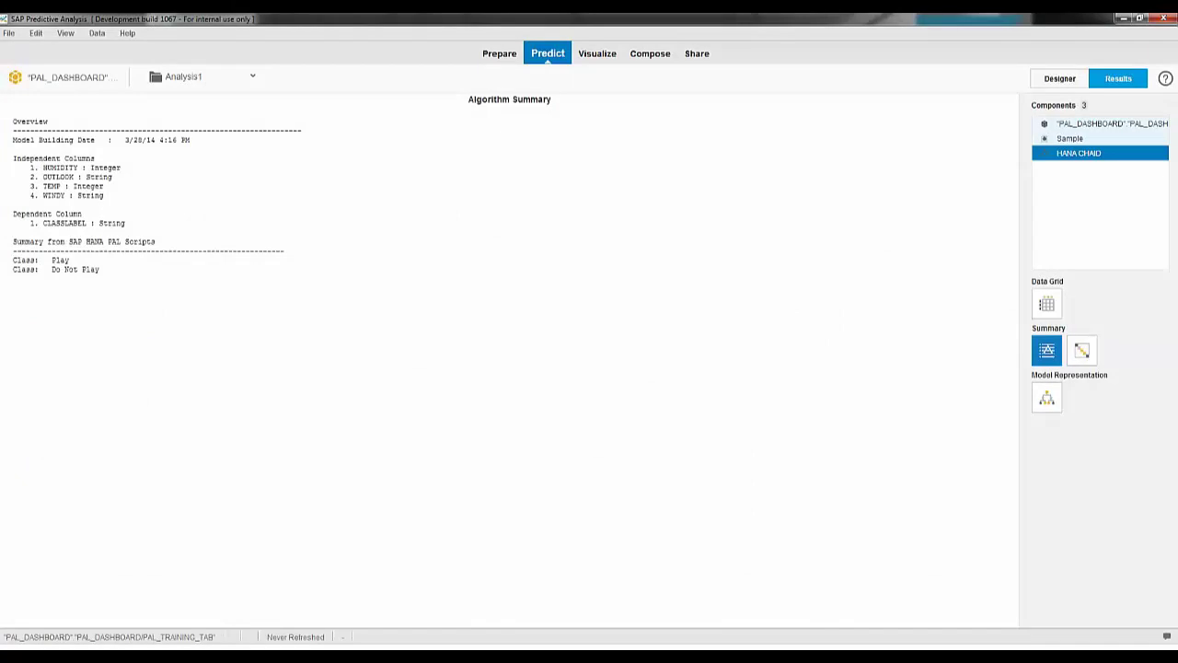
pyautogui.click(1081, 350)
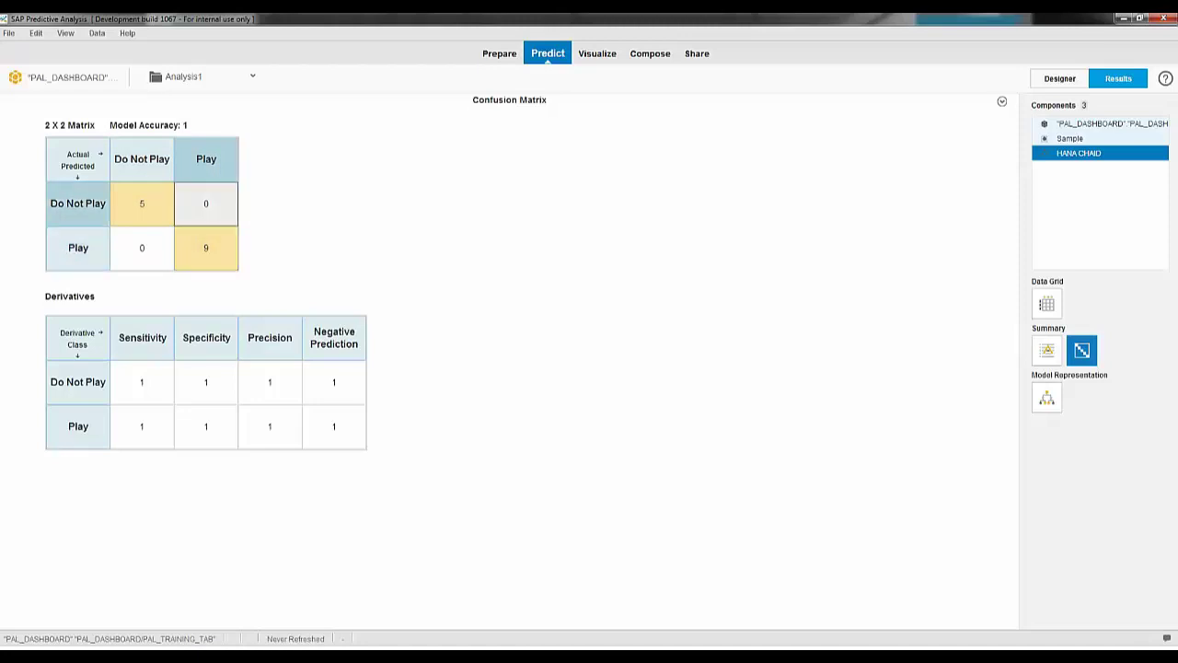
pyautogui.moveTo(115, 197)
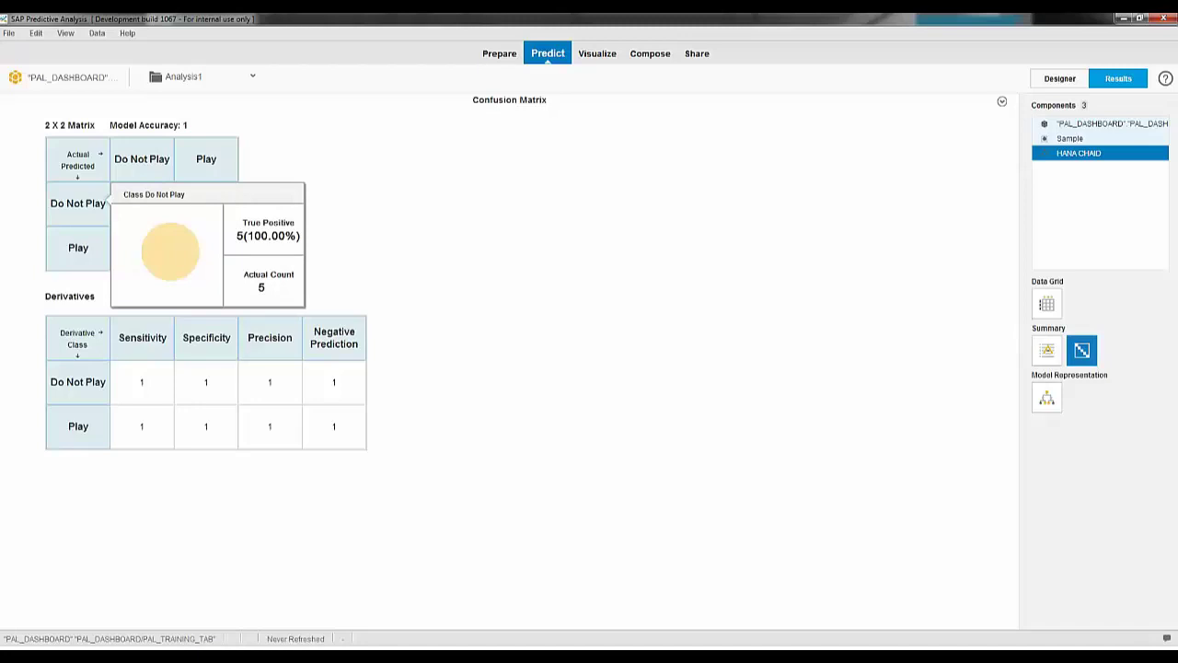
# Return to the analysis design and start saving HANA CHAID as a model named TRAINED_MODEL_PLAY_GOLF_DECISION_TREE
pyautogui.click(1059, 78)
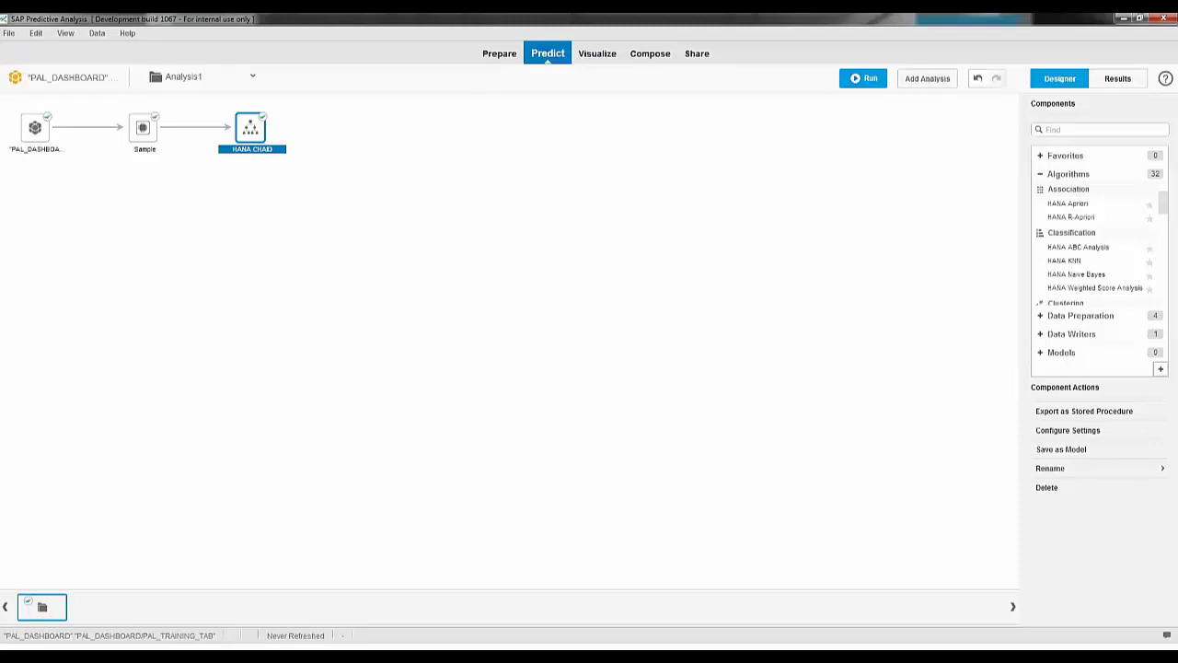
pyautogui.click(35, 128)
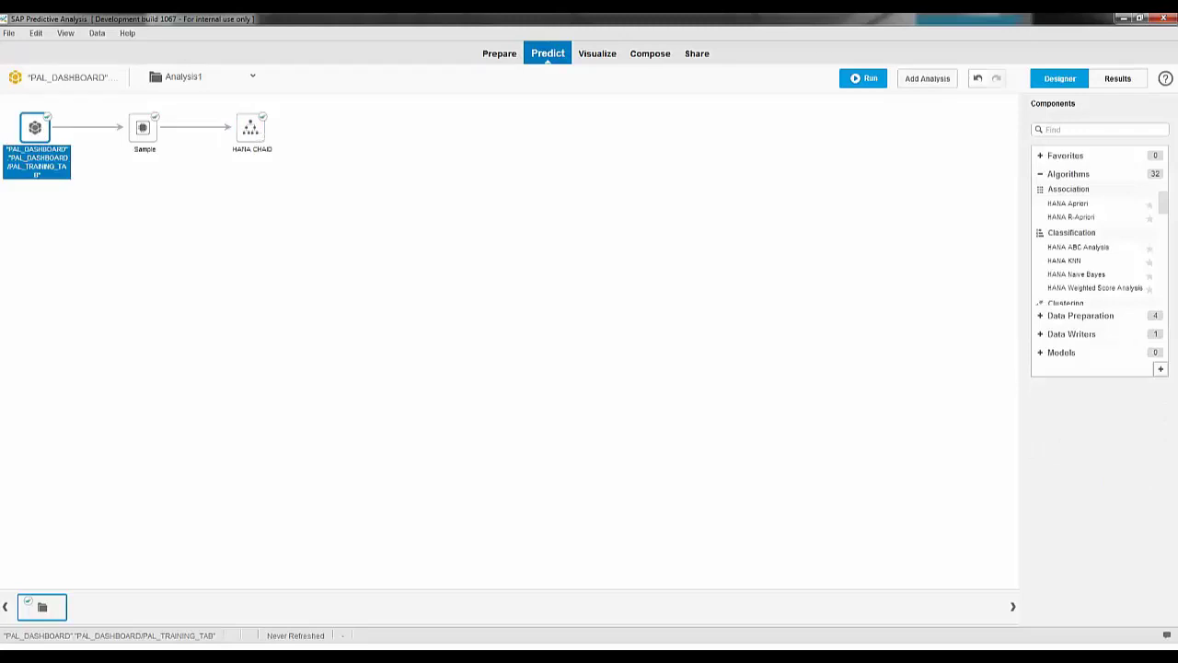
pyautogui.click(250, 128)
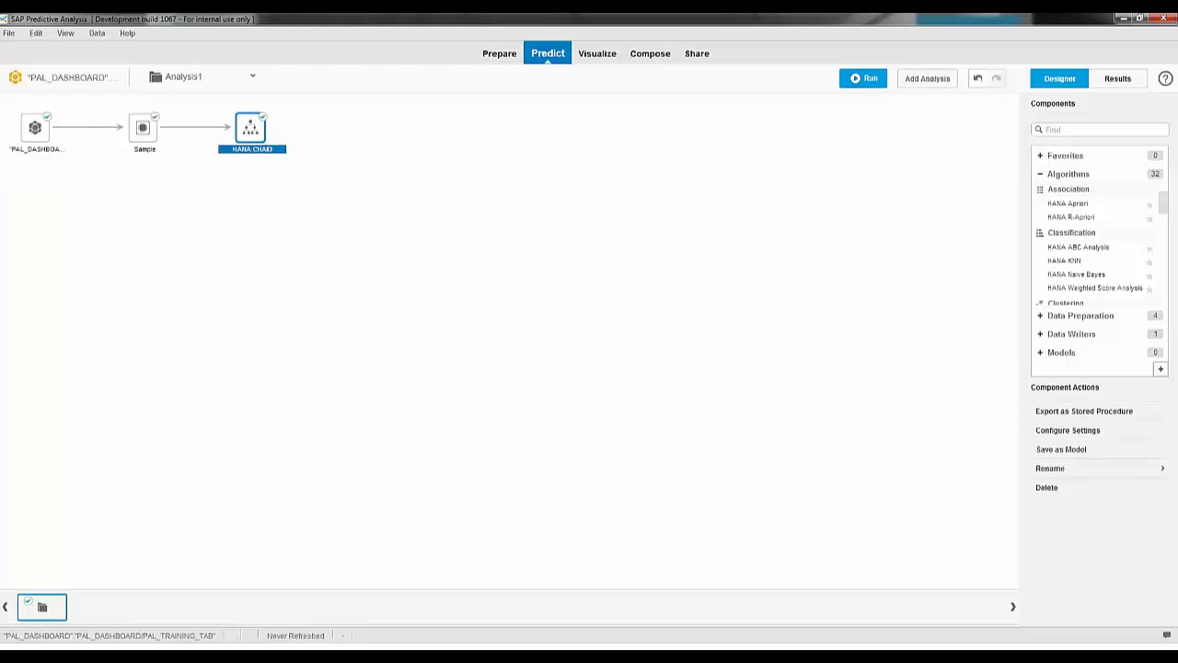
pyautogui.click(1061, 449)
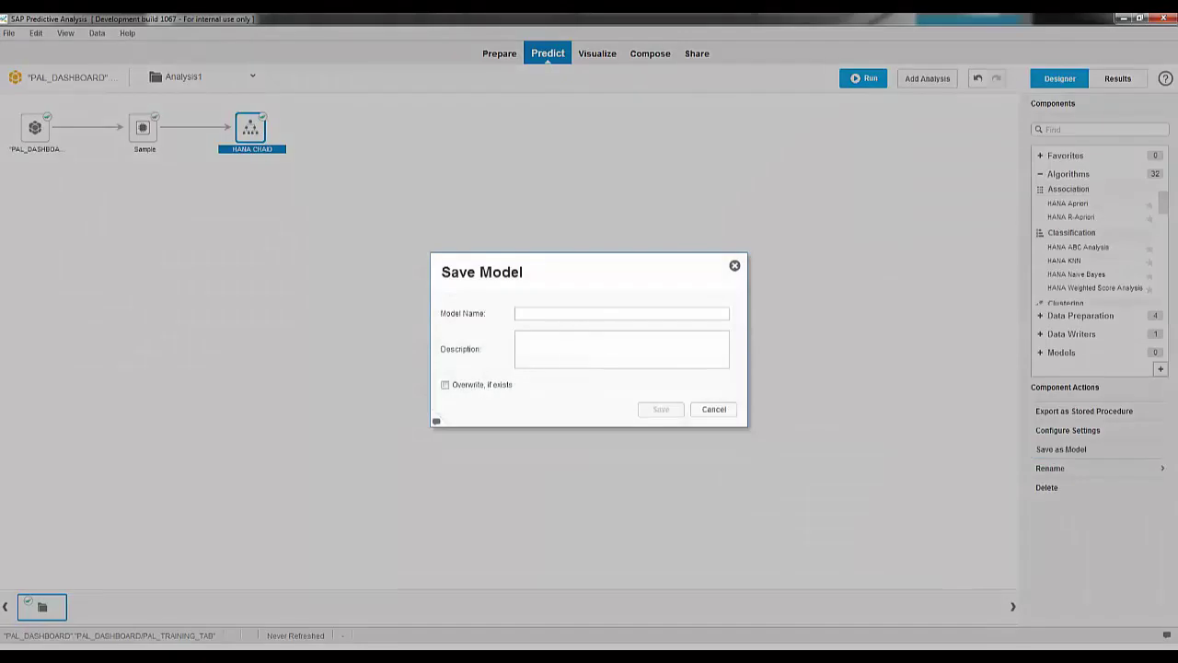
pyautogui.write('PLAY_')
pyautogui.write('TRAINED_MOD')
pyautogui.write('EL_')
pyautogui.write('GOLF_DEC')
pyautogui.write('ISION_TREE')
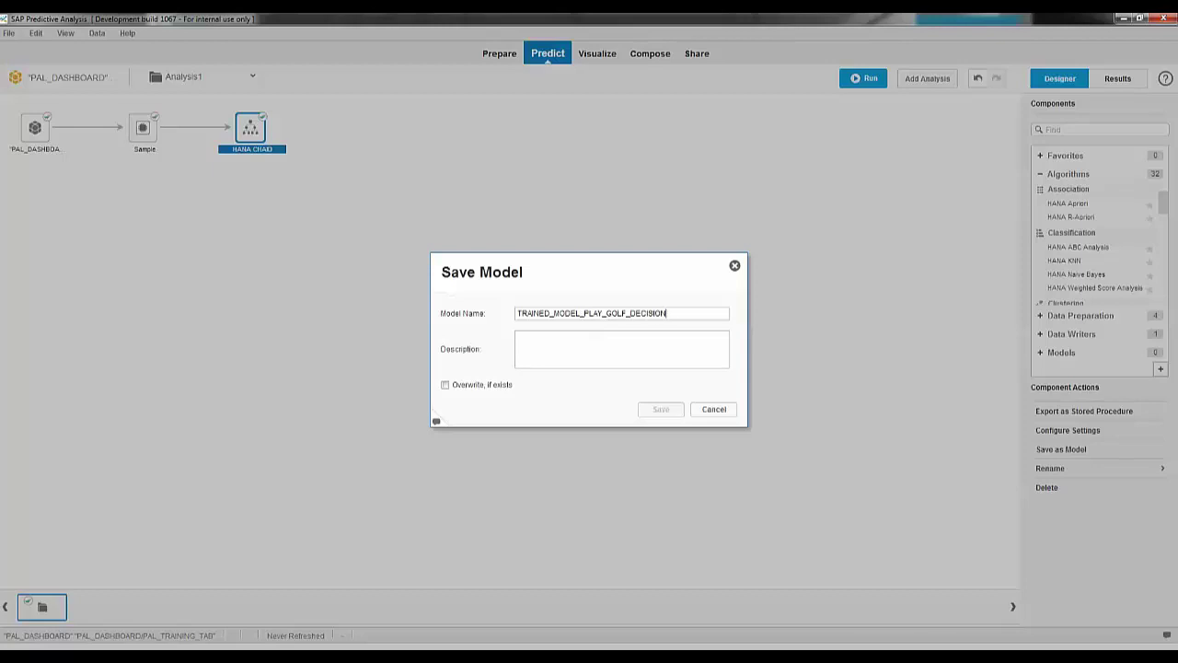
# Reuse the model name as its description and save the model
pyautogui.hotkey('ctrl', 'a')
pyautogui.hotkey('ctrl', 'c')
pyautogui.press('Tab')
pyautogui.hotkey('ctrl', 'v')
pyautogui.click(661, 409)
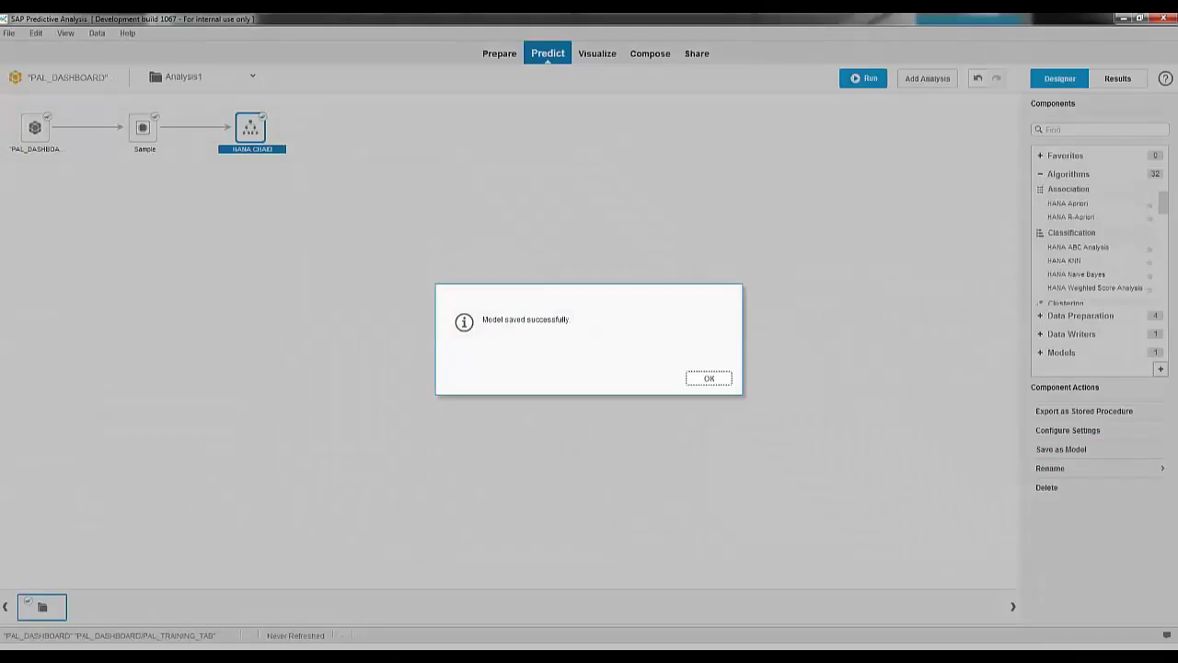
pyautogui.press('Return')
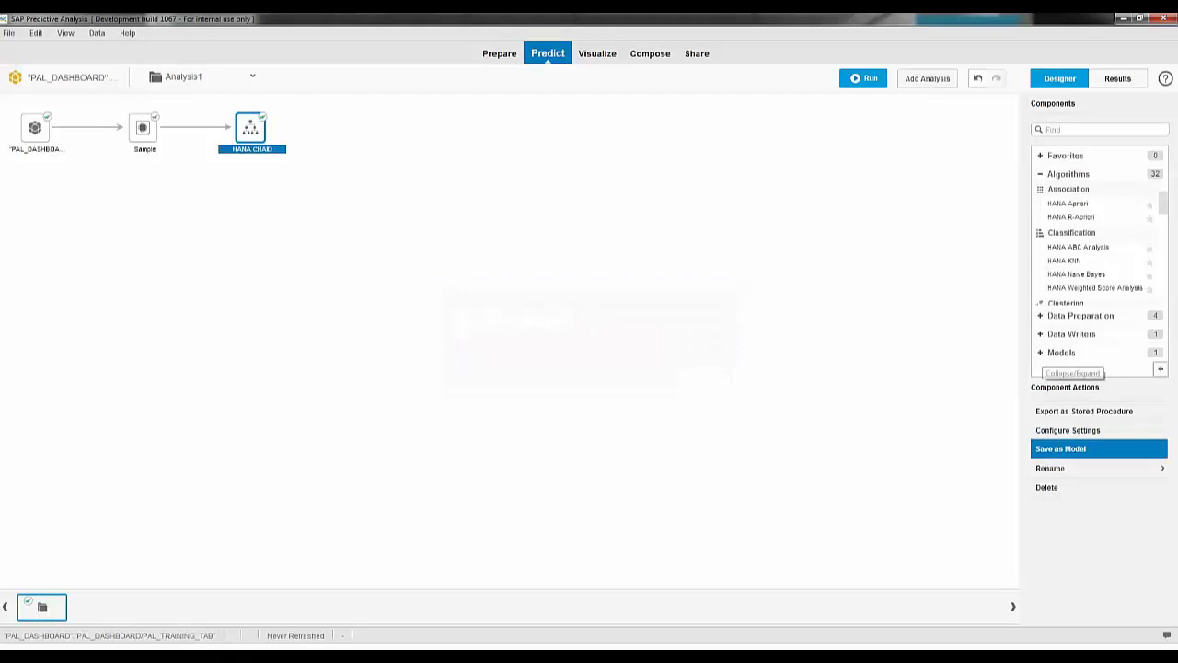
# Start exporting the saved play golf decision tree model as an SAP HANA stored procedure
pyautogui.click(1099, 260)
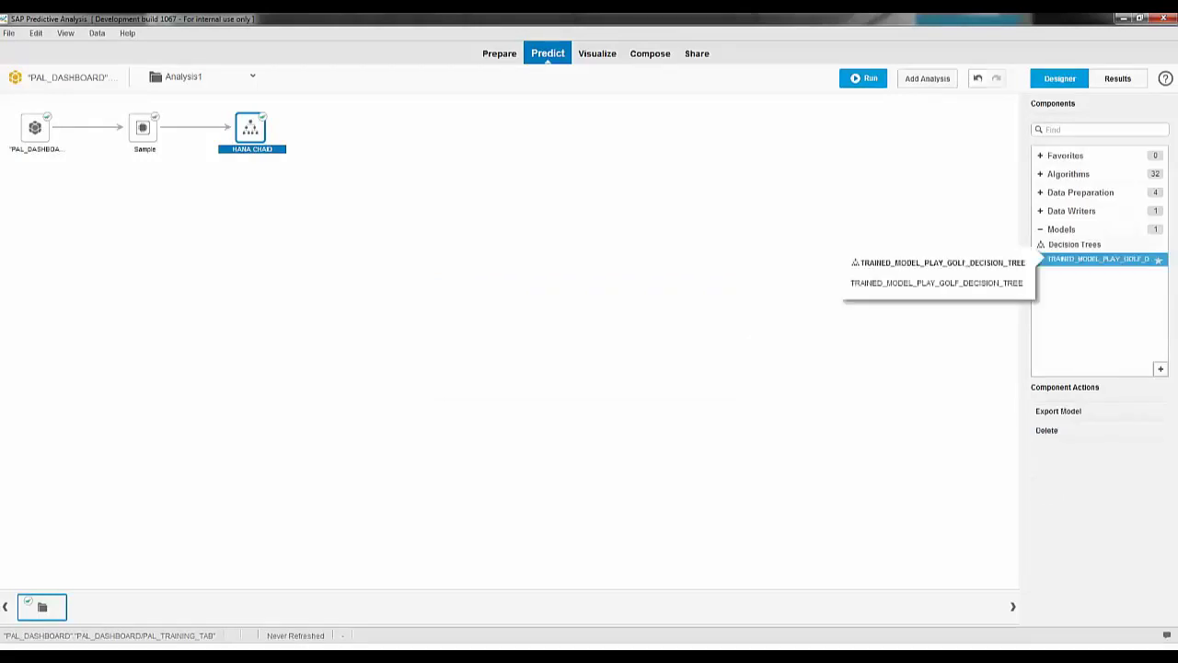
pyautogui.click(1058, 410)
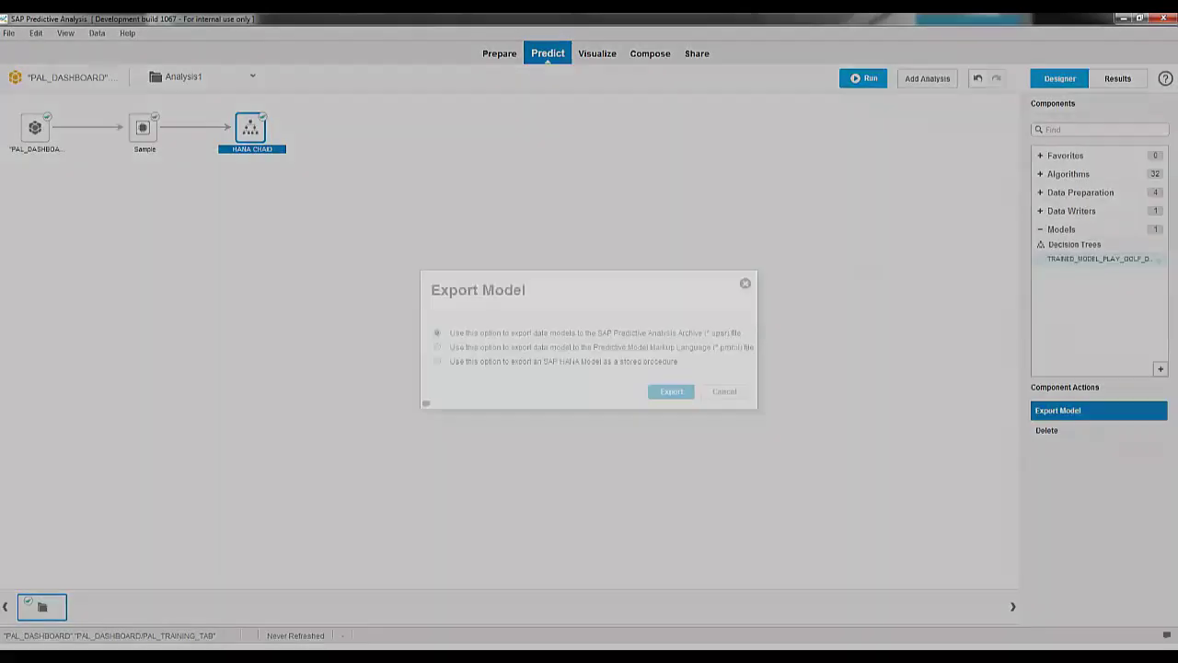
pyautogui.click(480, 362)
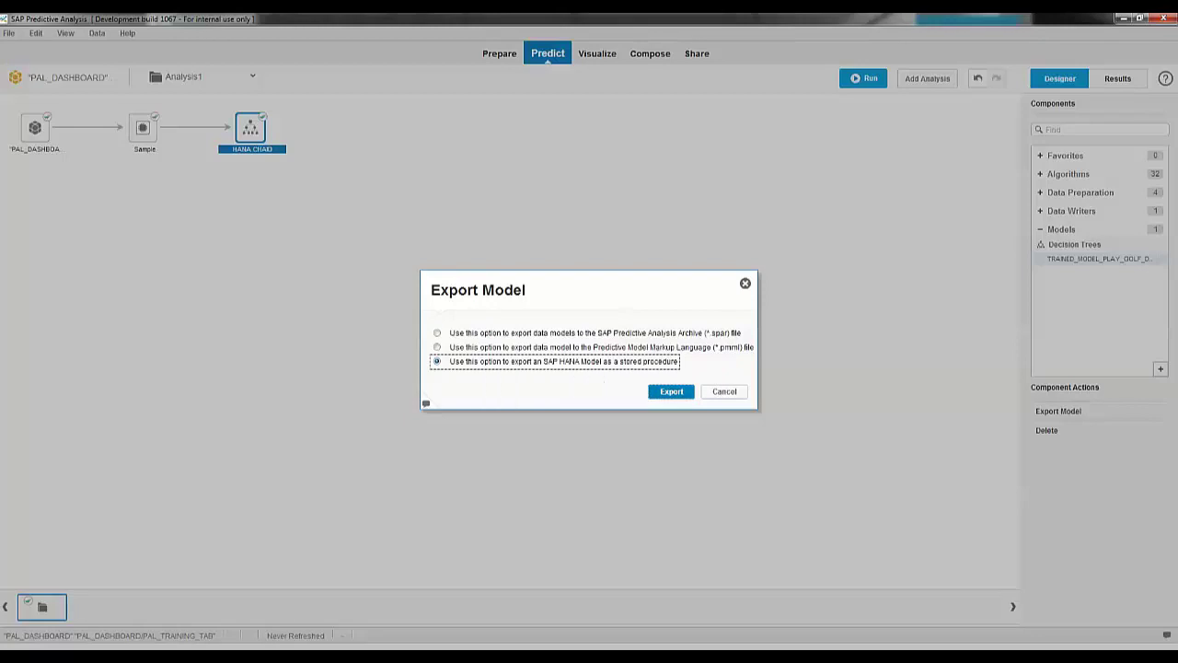
pyautogui.click(671, 392)
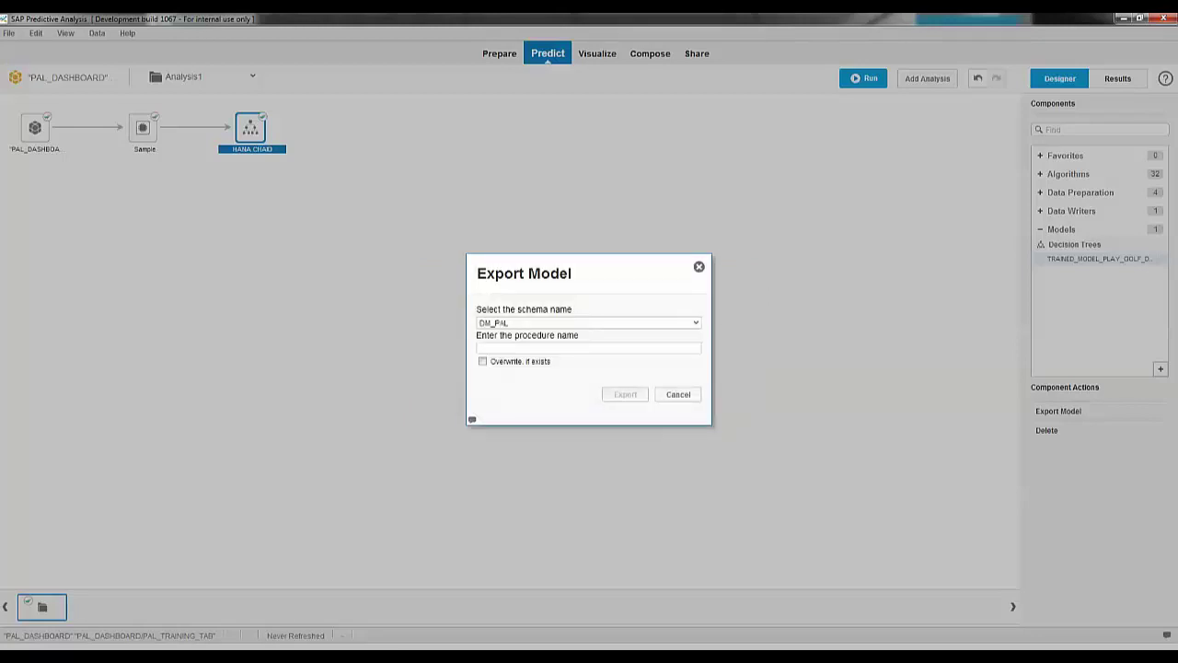
# Export the model to the PAL_DASHBOARD schema as the procedure TRAINED_MODEL_PLAY_GOLF_DECISION_TREE
pyautogui.click(696, 323)
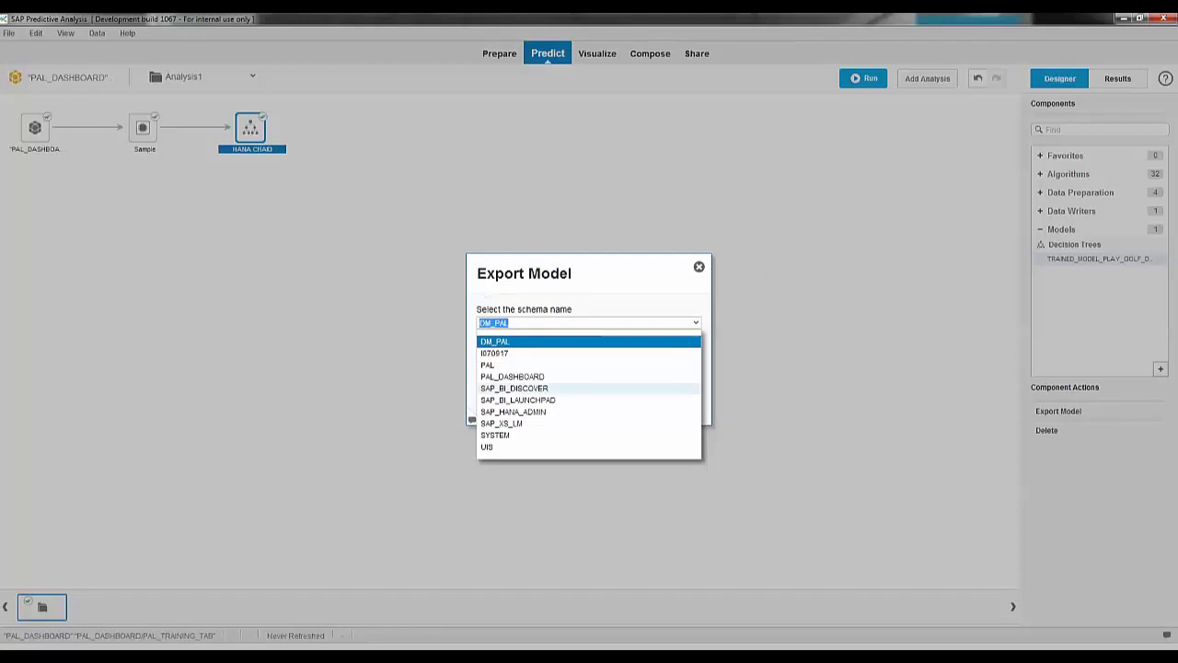
pyautogui.click(516, 377)
pyautogui.click(529, 348)
pyautogui.hotkey('ctrl', 'v')
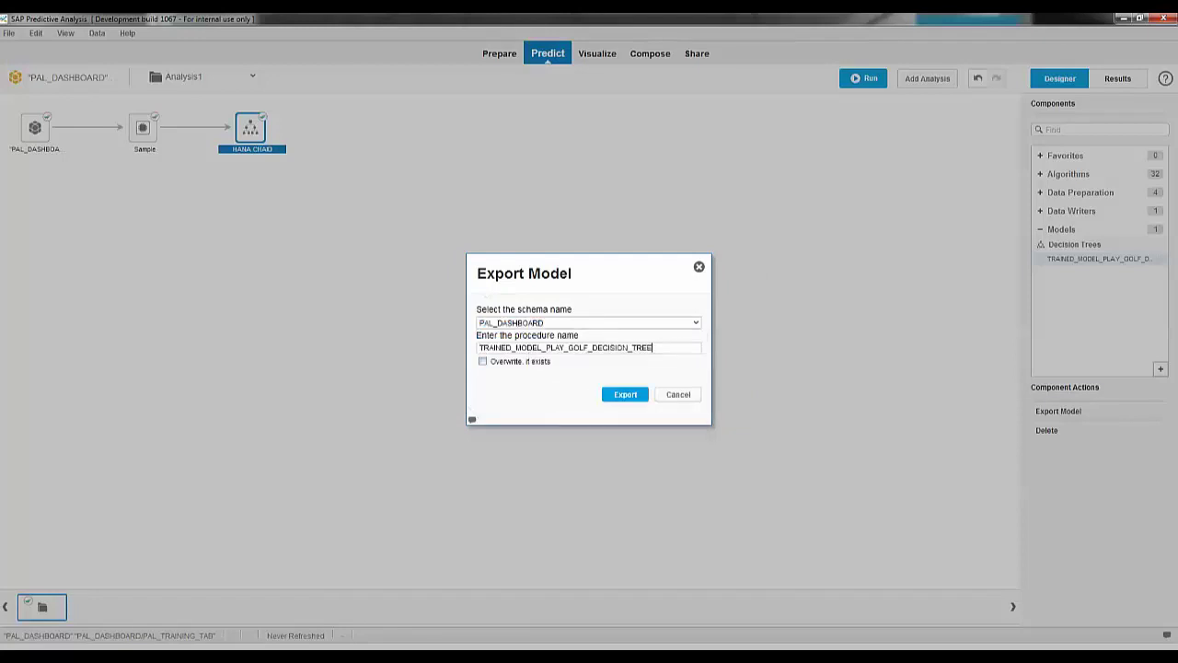
pyautogui.press('Return')
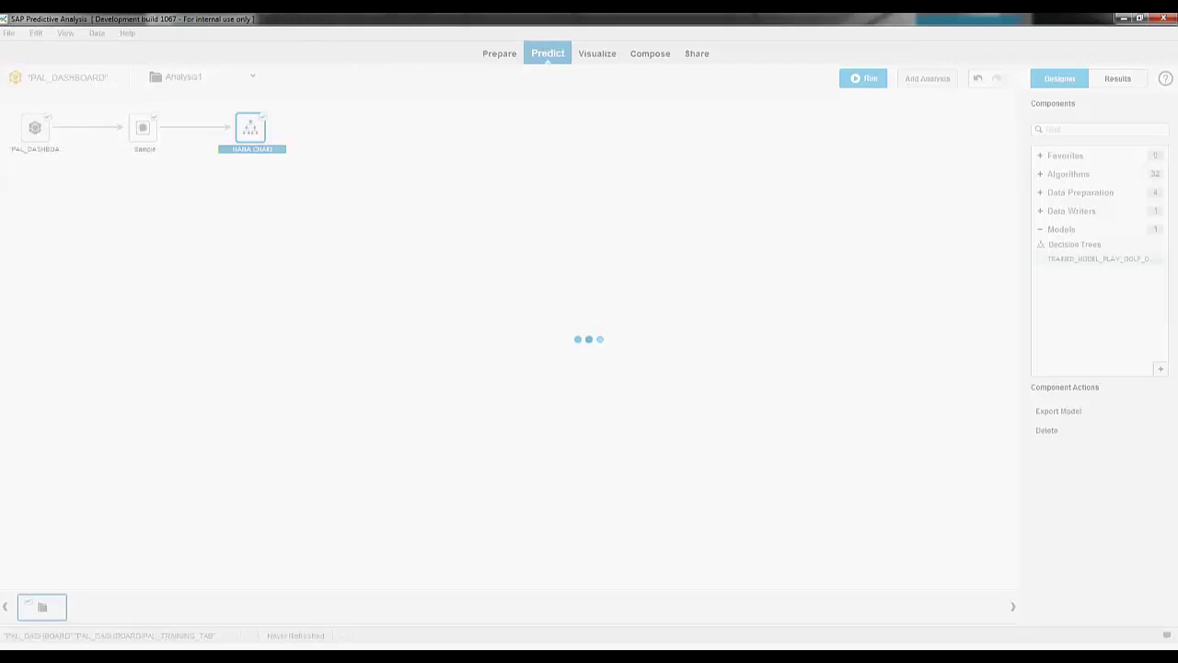
pyautogui.press('Return')
# Switch to SAP HANA Studio, refresh the PAL_DASHBOARD procedures and view the definition of TRAINED_MODEL_PLAY_GOLF_DECISION_TREE
pyautogui.hotkey('alt', 'Tab')
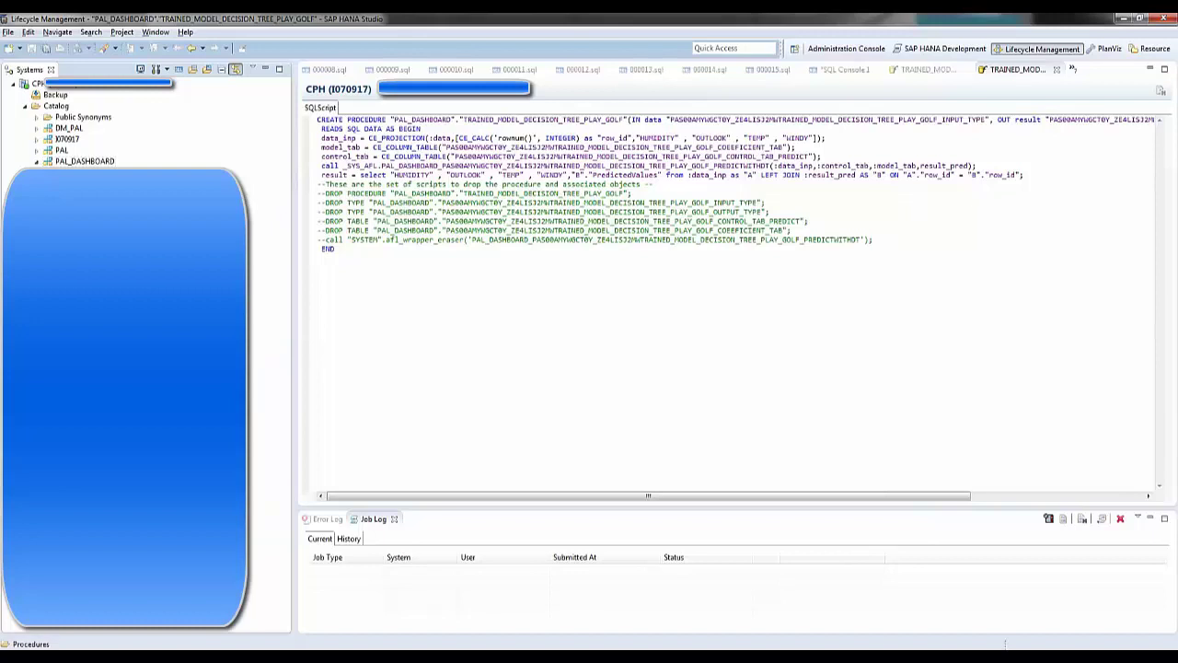
pyautogui.press('F5')
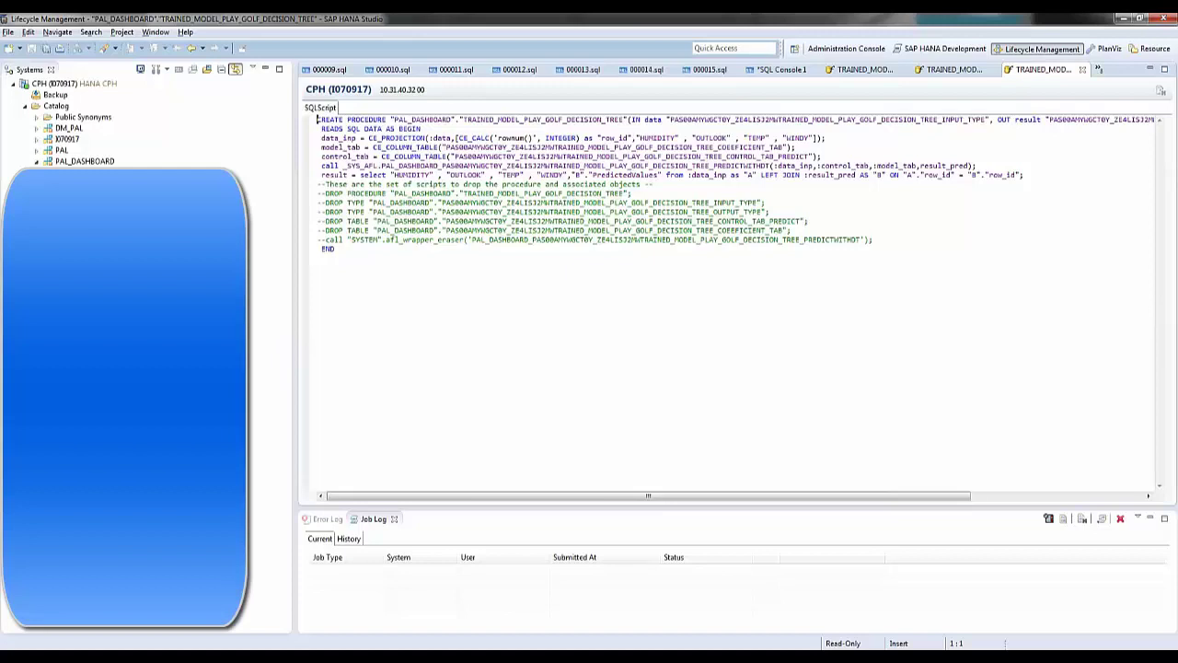
# Switch to SAP Dashboards and preview the Write Back HANA_v1.xlf dashboard
pyautogui.click(515, 598)
pyautogui.click(363, 48)
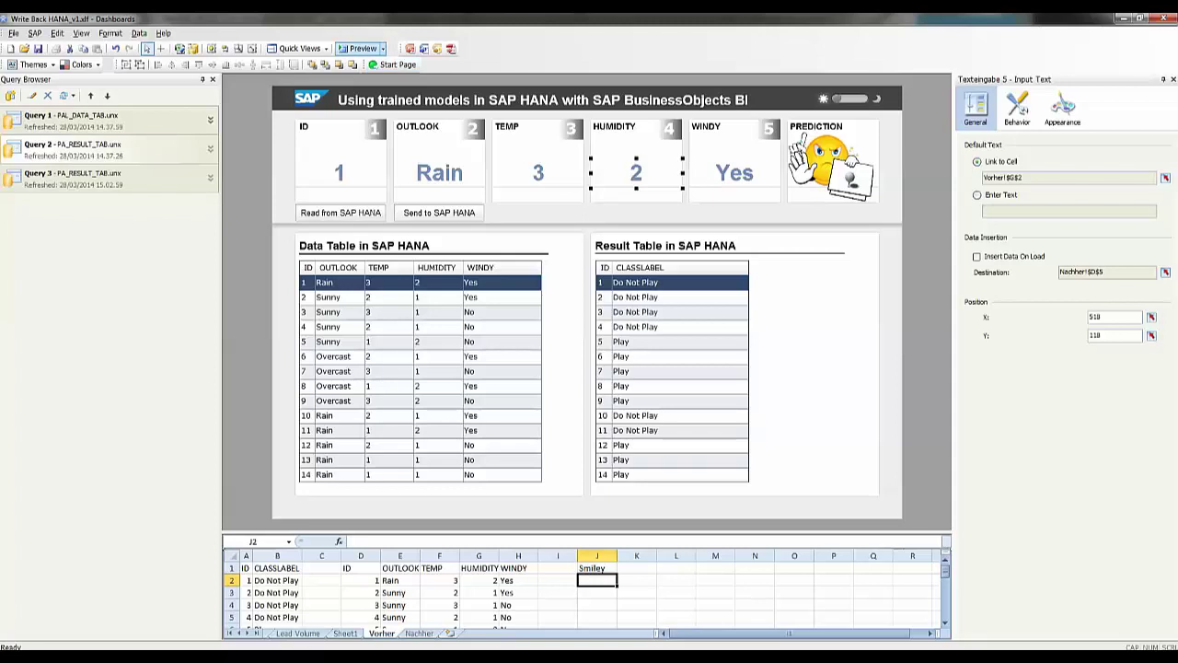
pyautogui.click(360, 47)
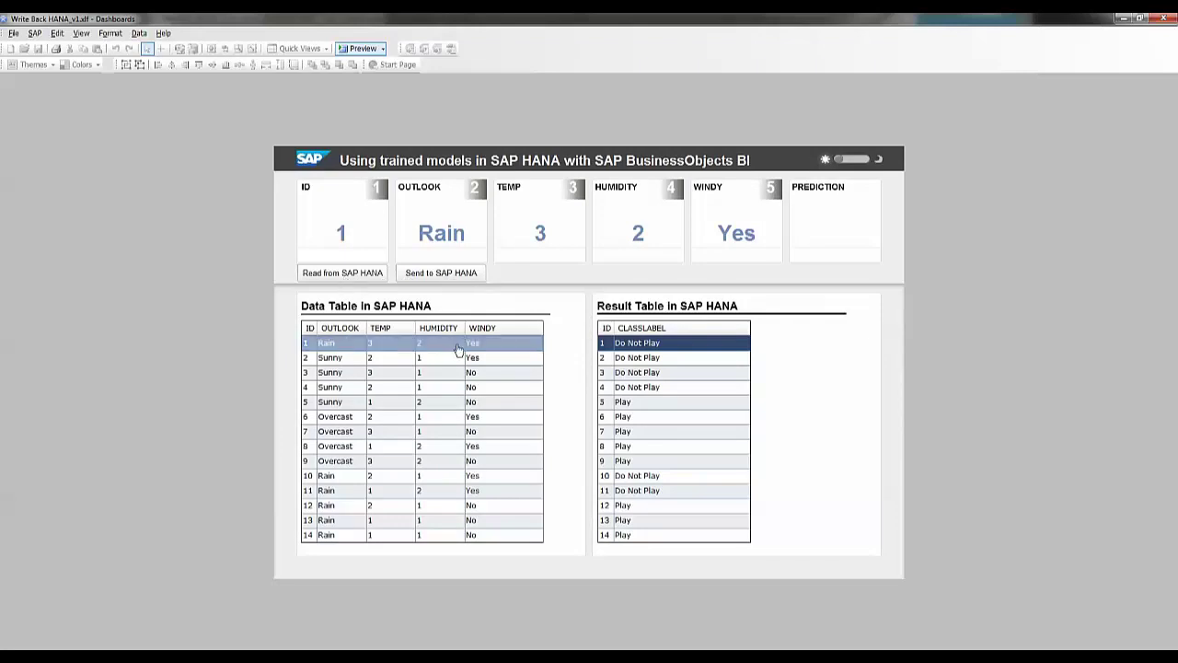
# Read the data from SAP HANA, logging in with the account password, and select the ID 1 row in the data table
pyautogui.click(373, 273)
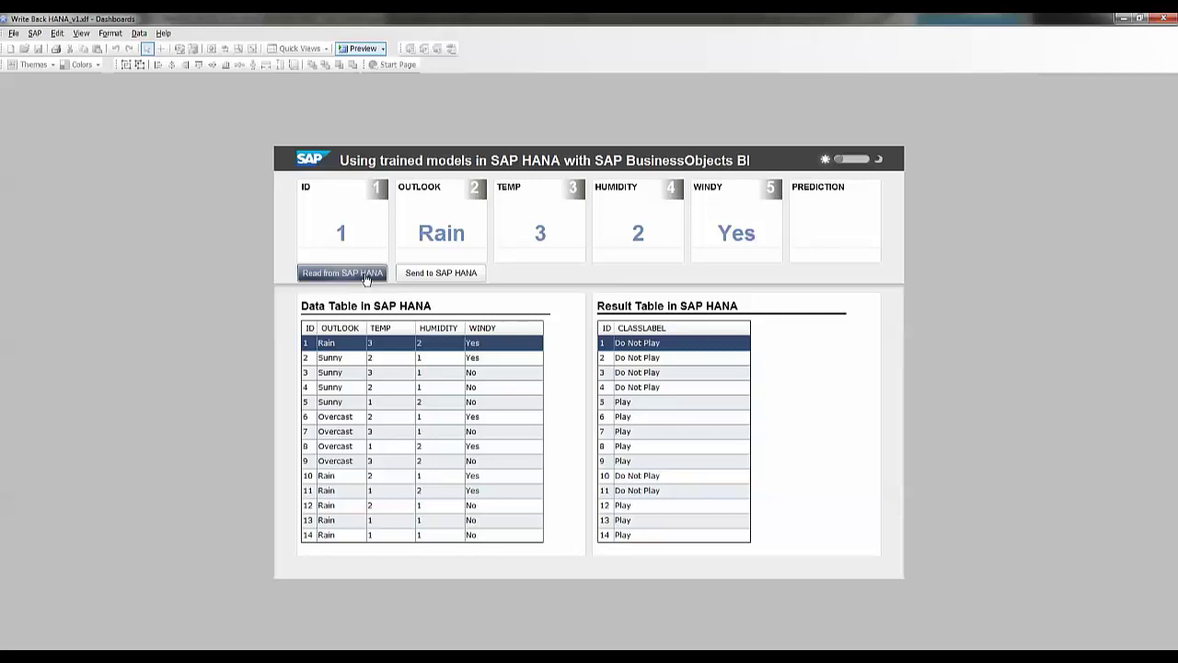
pyautogui.write('********')
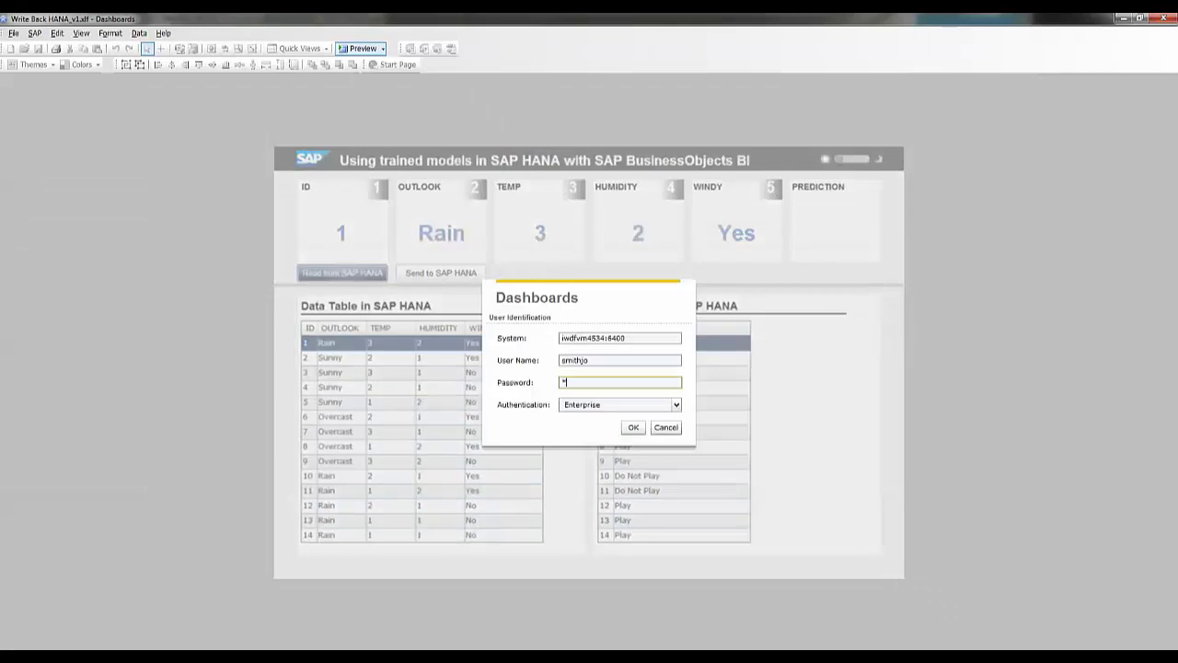
pyautogui.press('Return')
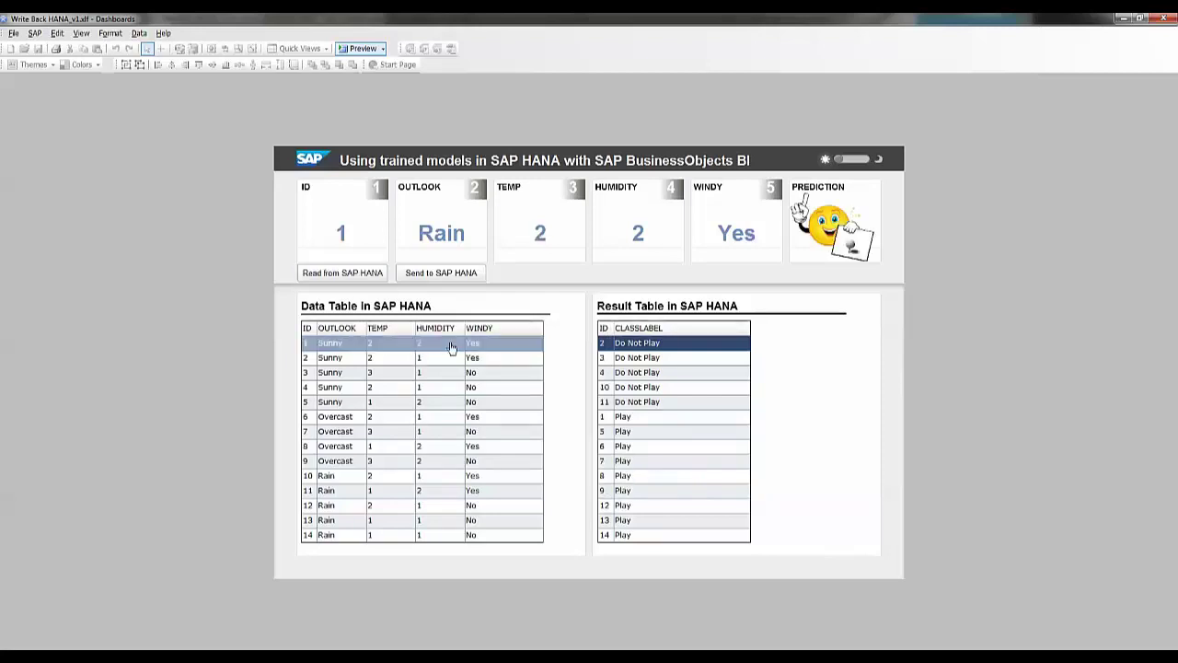
pyautogui.click(333, 345)
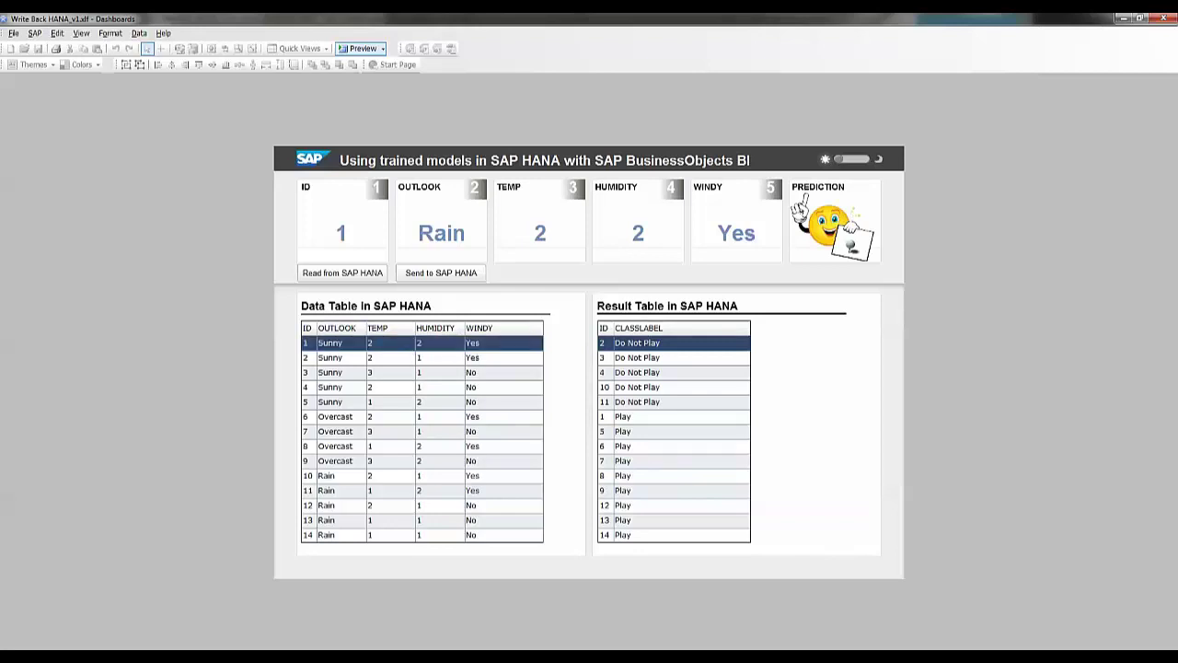
# Send record ID 1 with OUTLOOK Rain and TEMP set to 1 to SAP HANA, and reload the dashboard tables
pyautogui.doubleClick(442, 234)
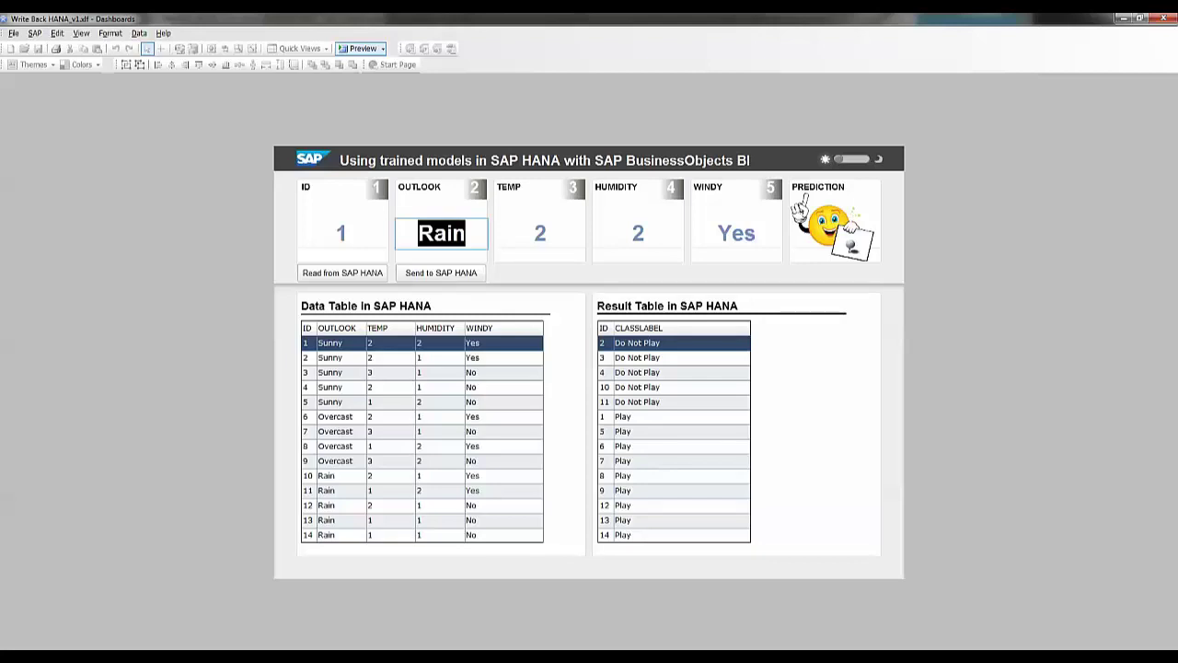
pyautogui.press('Tab')
pyautogui.press('BackSpace')
pyautogui.write('1')
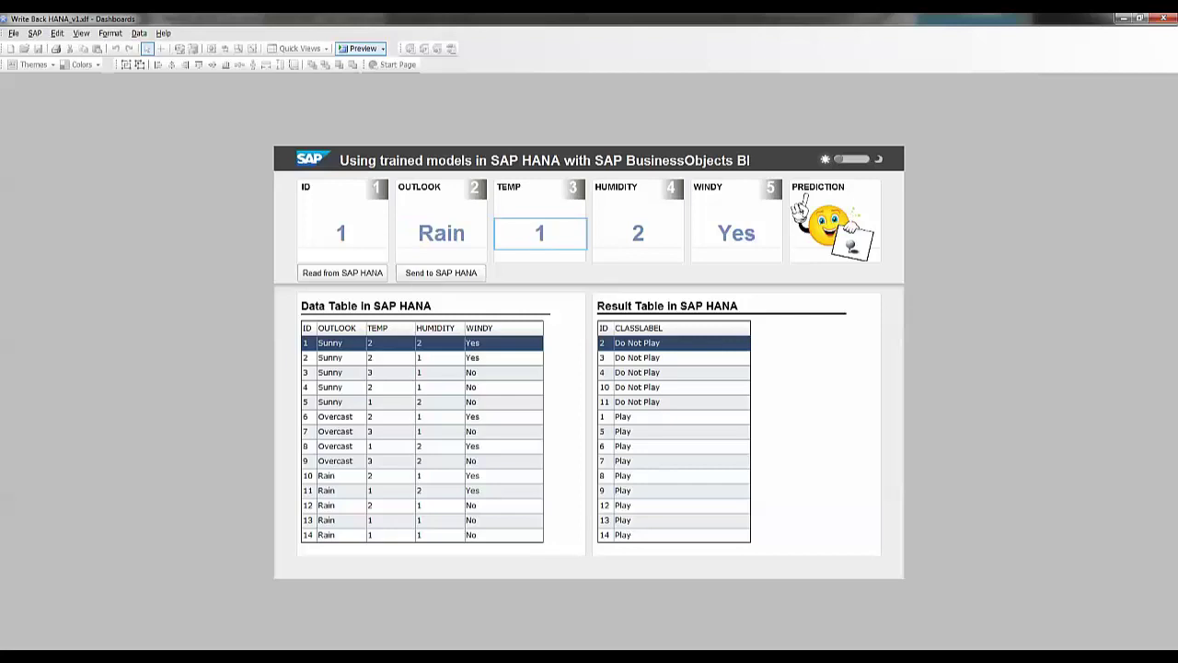
pyautogui.click(448, 277)
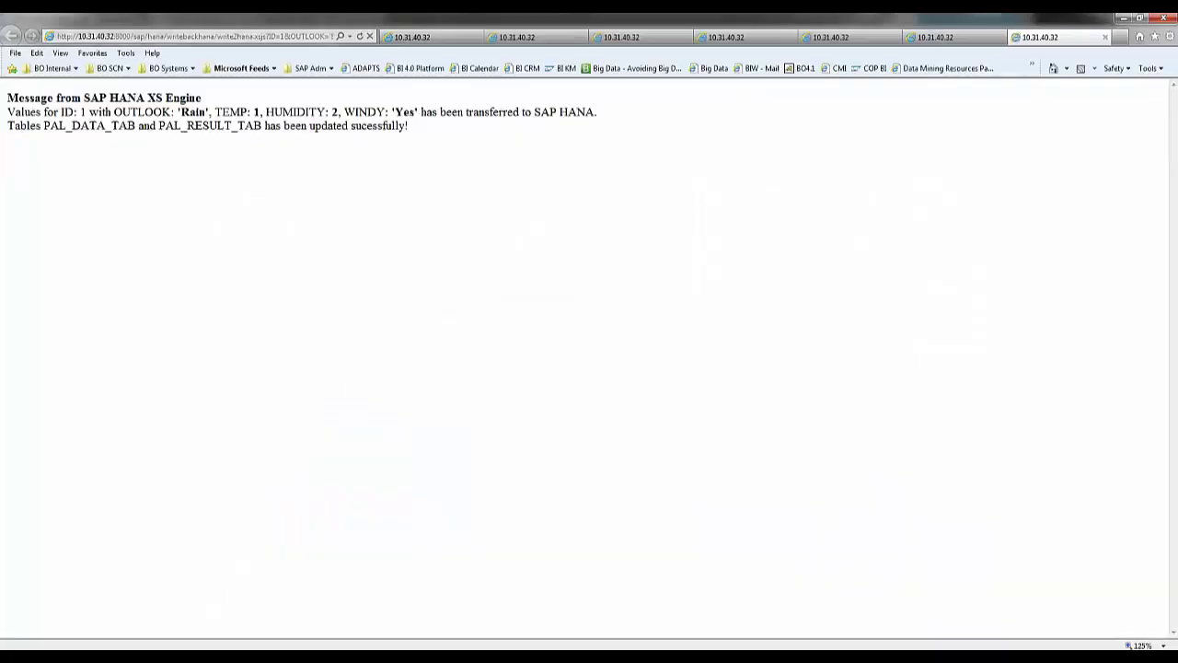
pyautogui.hotkey('alt', 'Tab')
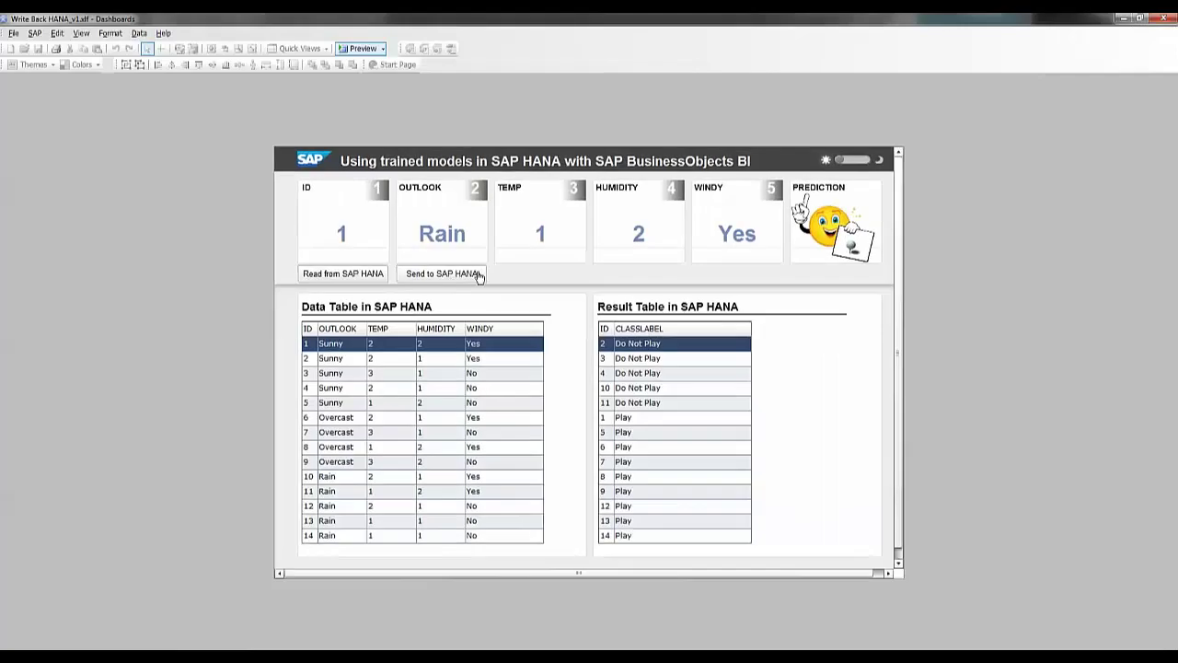
pyautogui.click(340, 276)
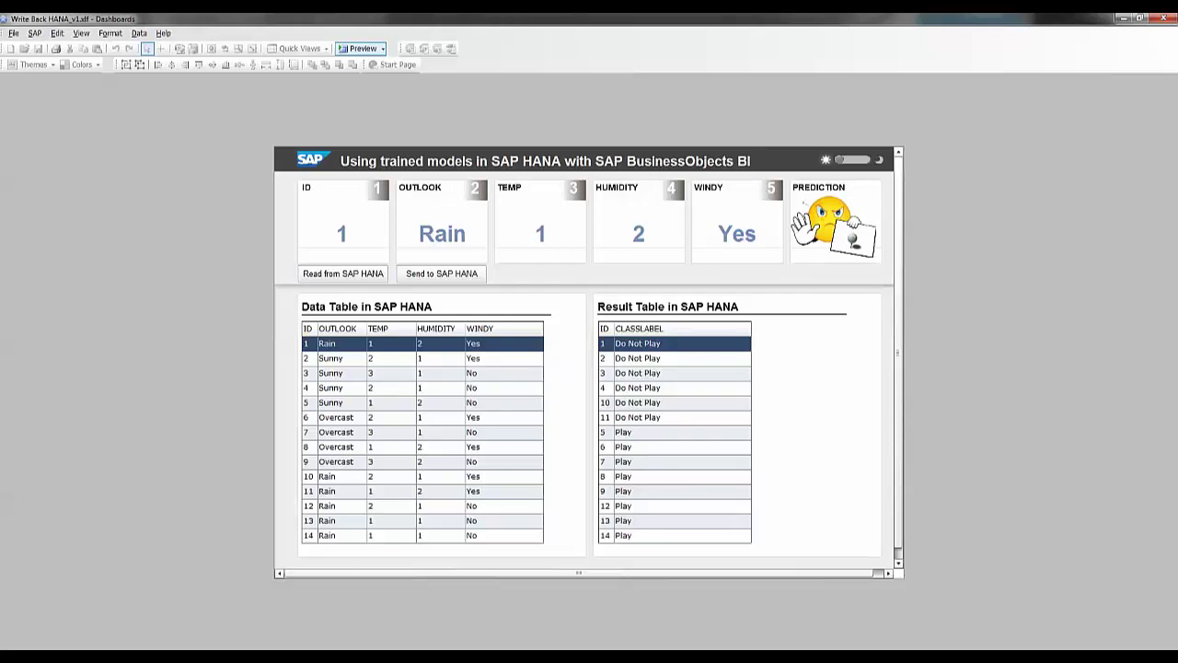
# Set the record's inputs to OUTLOOK Sunny, TEMP 3, HUMIDITY 1 and WINDY No
pyautogui.click(442, 234)
pyautogui.write('Sunny')
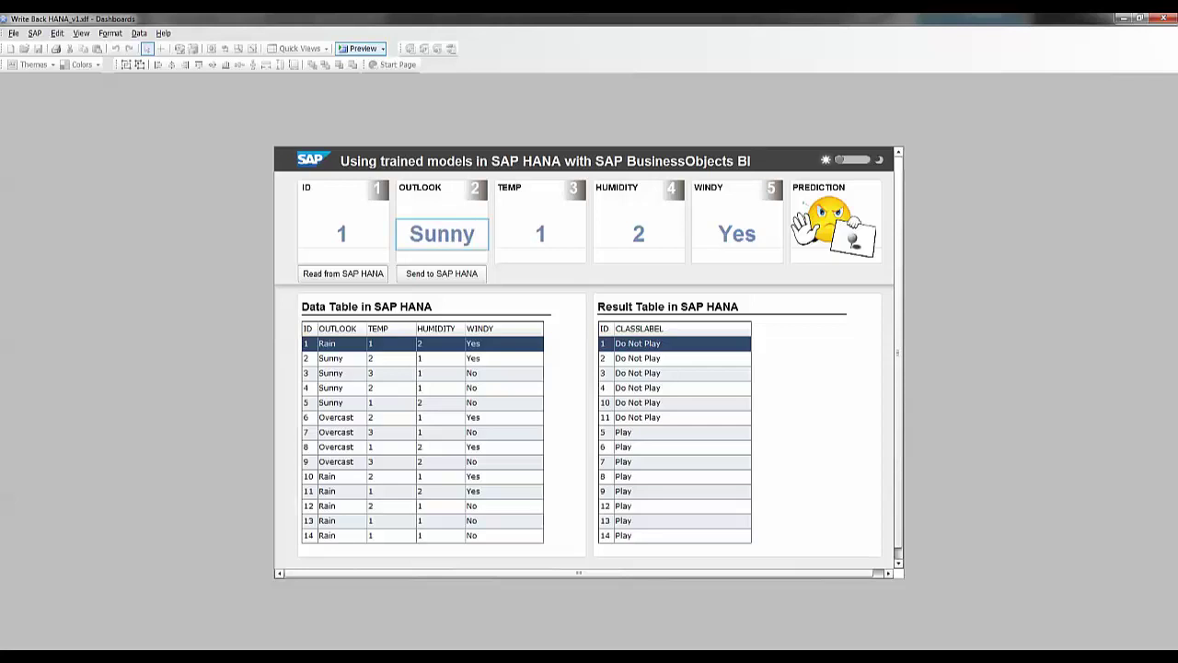
pyautogui.click(540, 233)
pyautogui.press('BackSpace')
pyautogui.write('3')
pyautogui.click(639, 234)
pyautogui.write('1')
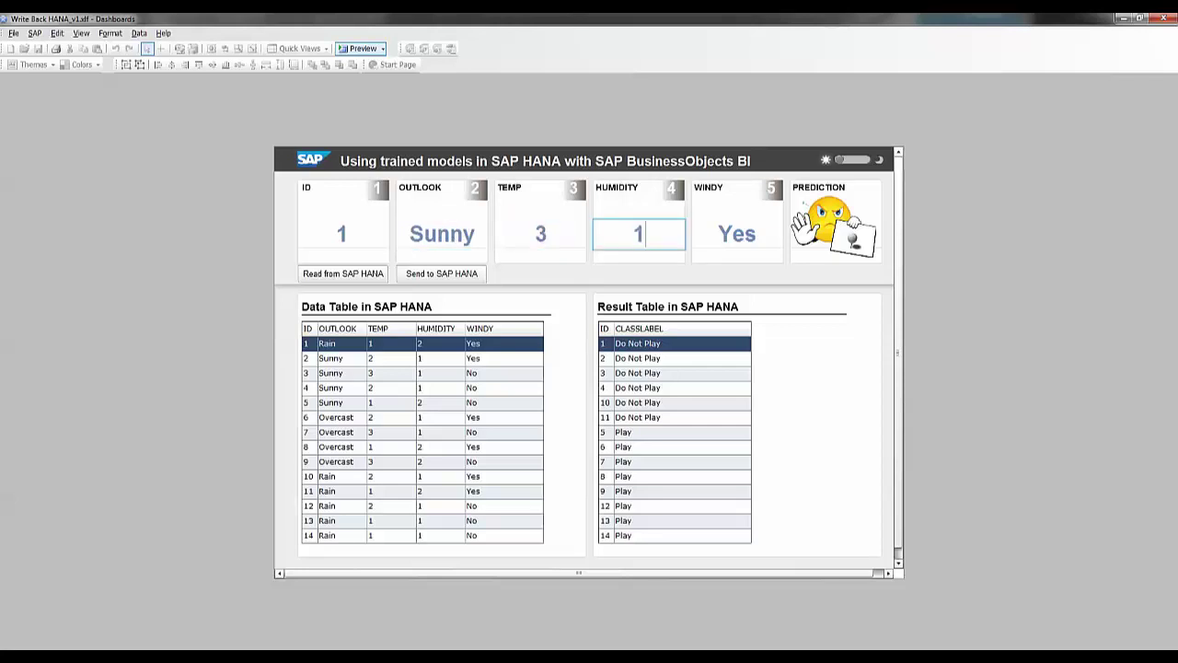
pyautogui.click(737, 234)
pyautogui.write('No')
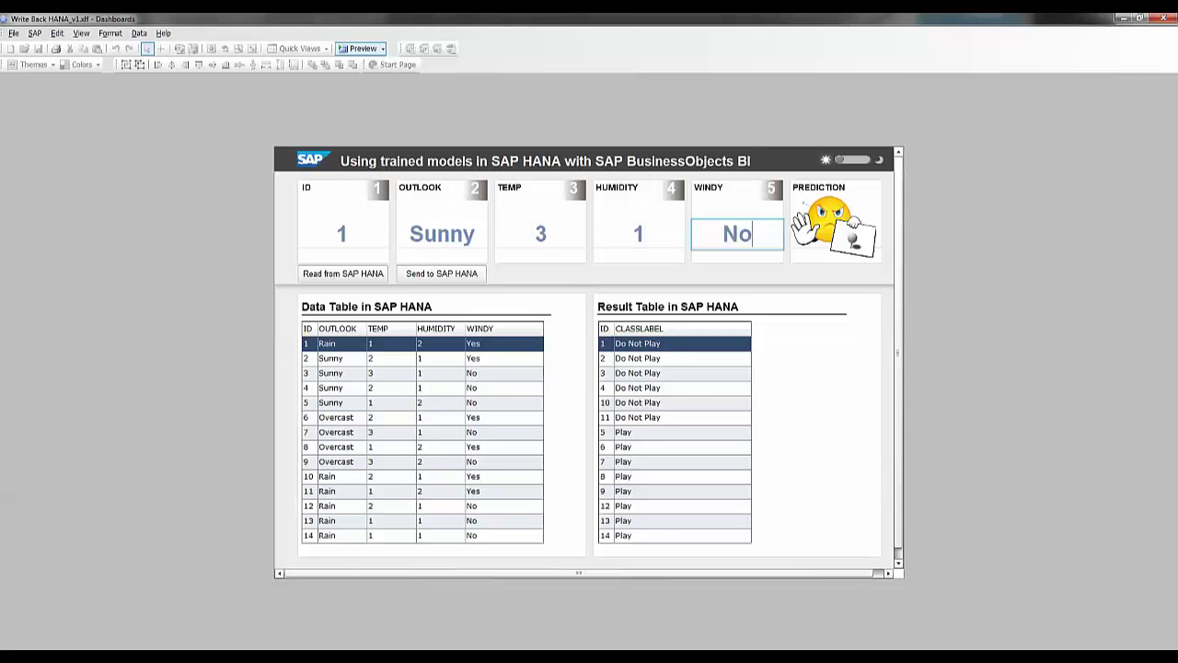
# Send the changed ID 1 values to SAP HANA, reload the tables and select the ID 1 row in the data table
pyautogui.click(449, 277)
pyautogui.hotkey('alt', 'Tab')
pyautogui.click(357, 285)
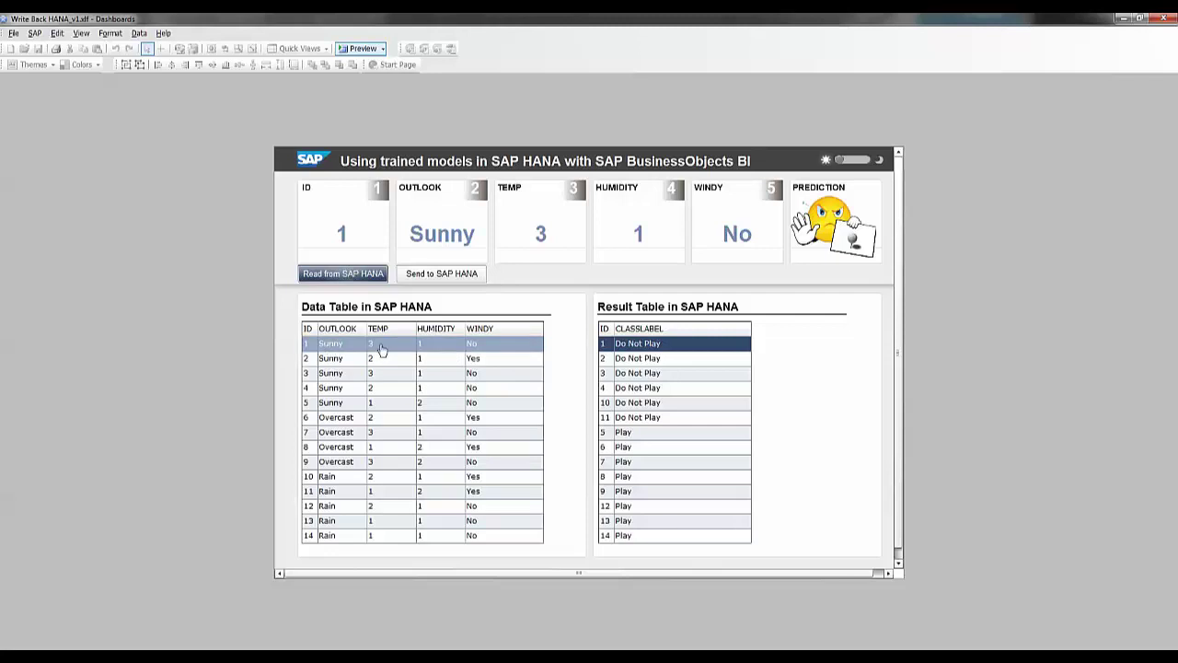
pyautogui.click(344, 346)
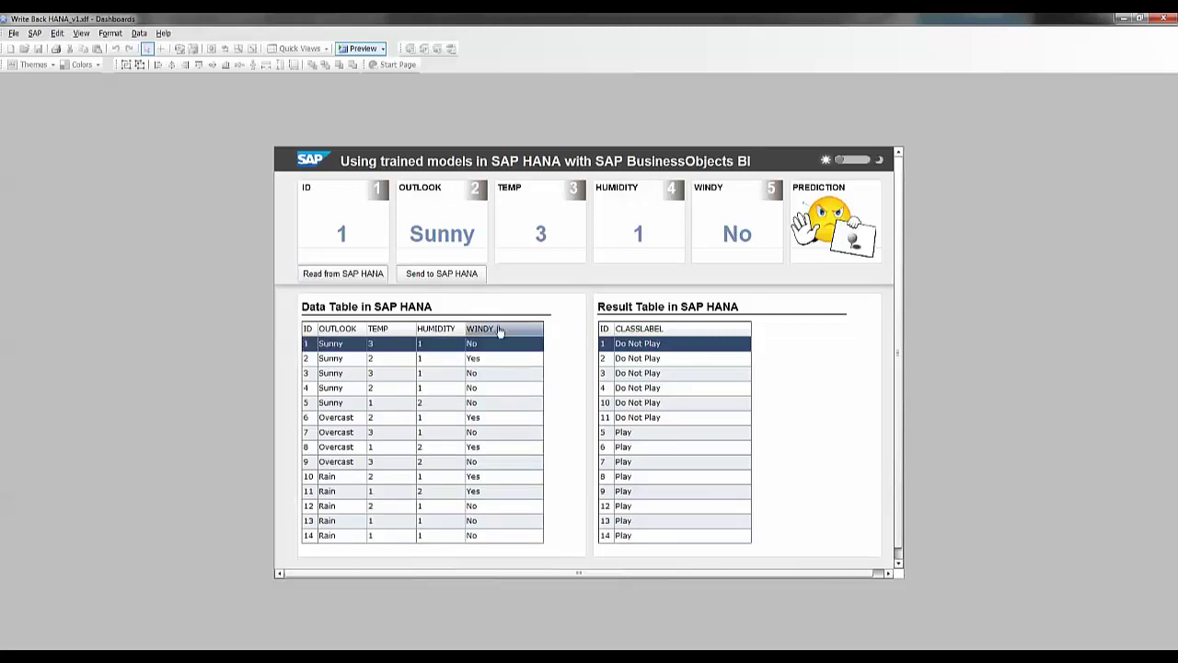